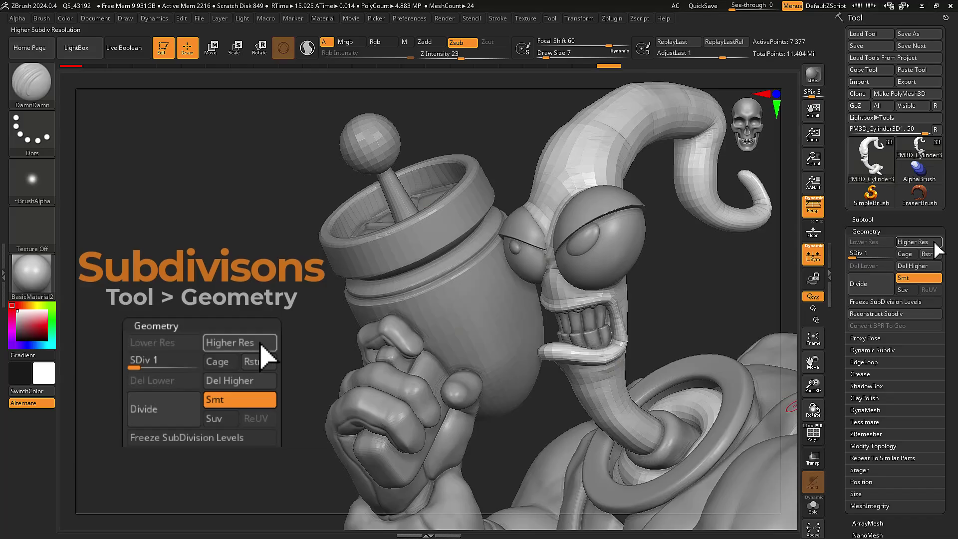
- Raise the tentacle head to SDiv 4 with Higher Res, checking its wireframe with PolyFrame
{"action": "key", "text": "shift+f"}
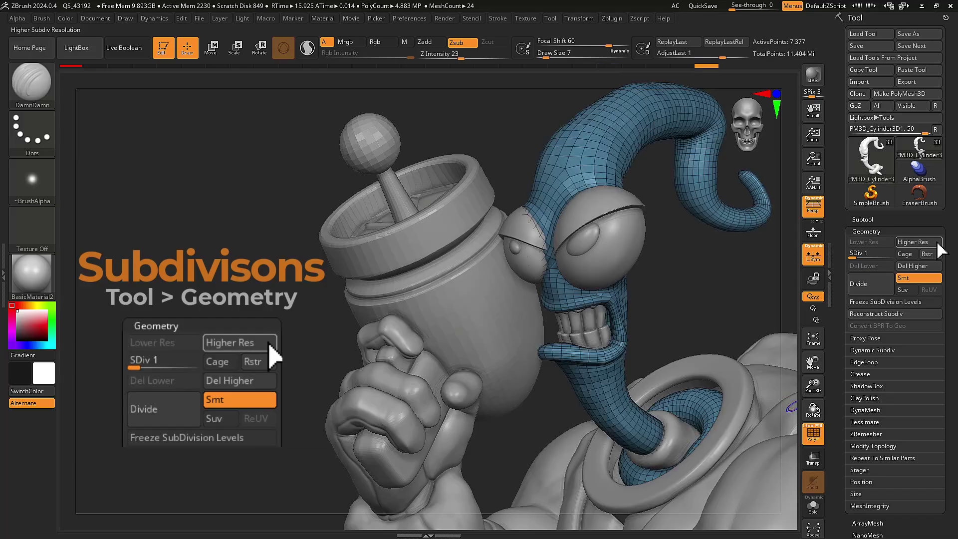
{"action": "left_click", "coordinate": [938, 250]}
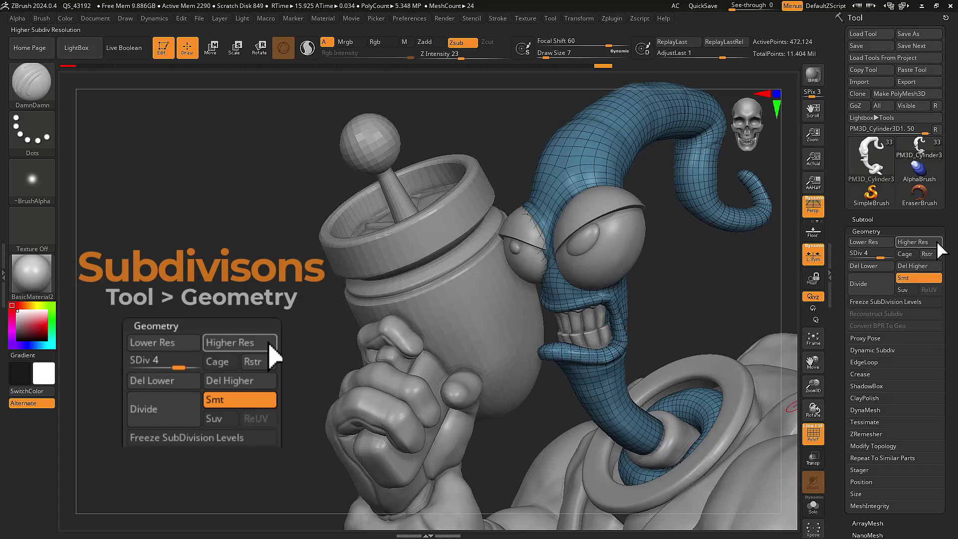
{"action": "key", "text": "shift+f"}
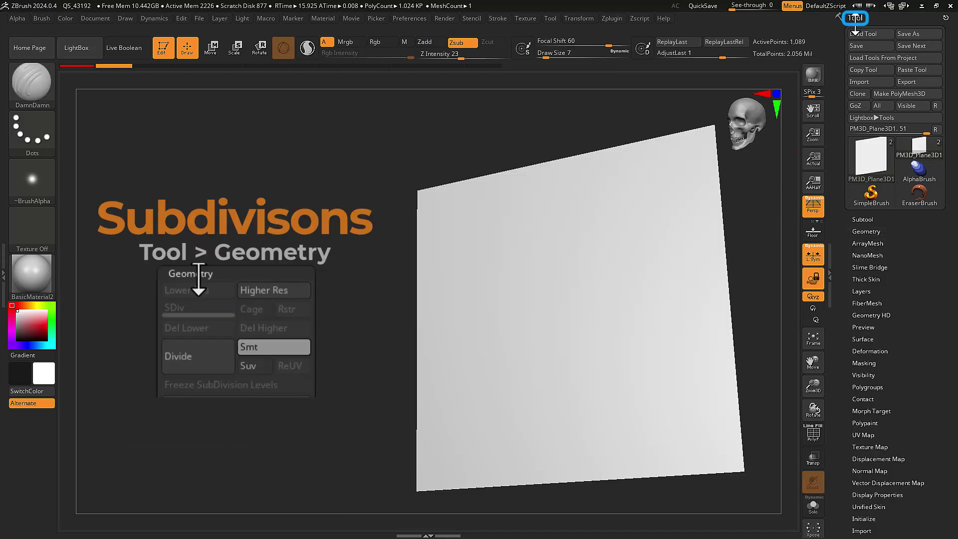
- Divide the plane three times, from 1K up to 64K polygons, and view its wireframe
{"action": "left_click", "coordinate": [871, 231]}
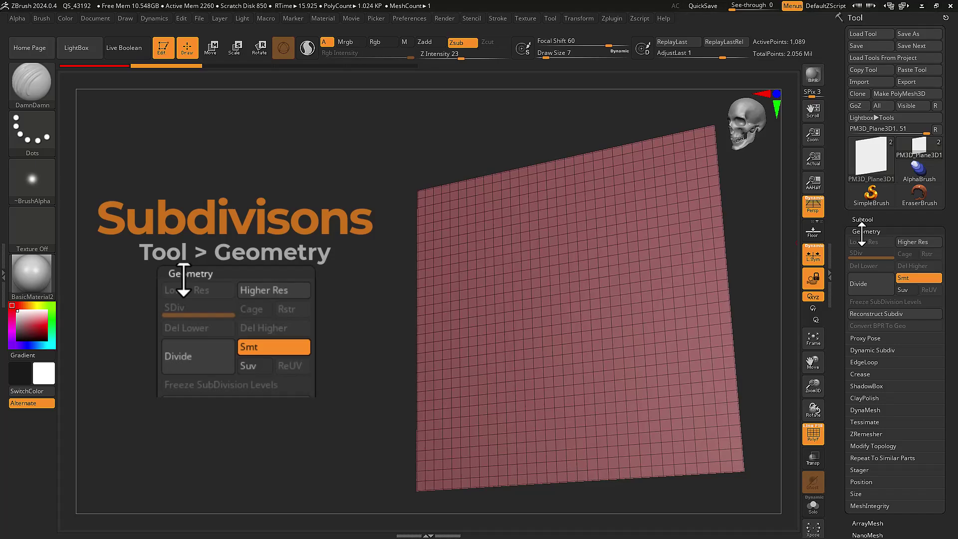
{"action": "left_click", "coordinate": [869, 285]}
{"action": "left_click", "coordinate": [868, 285]}
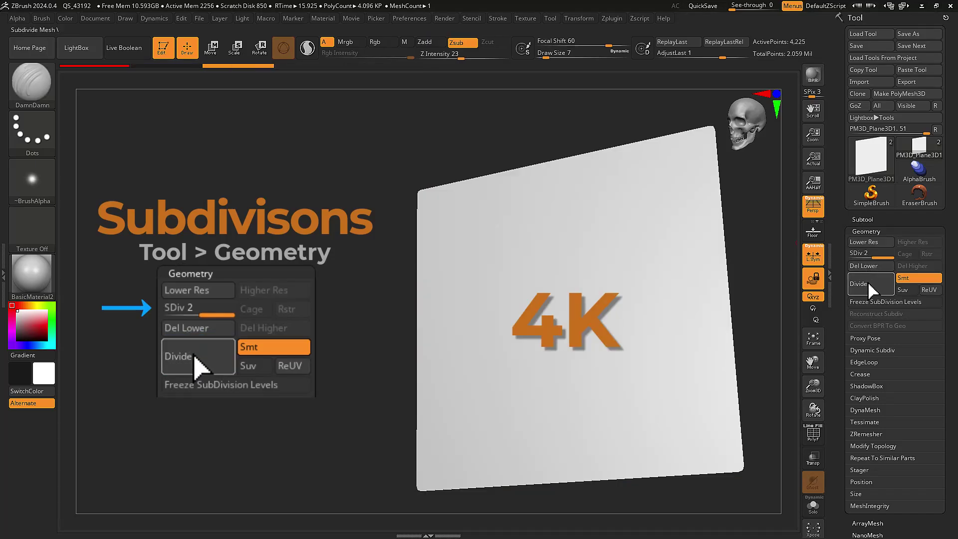
{"action": "left_click", "coordinate": [868, 285]}
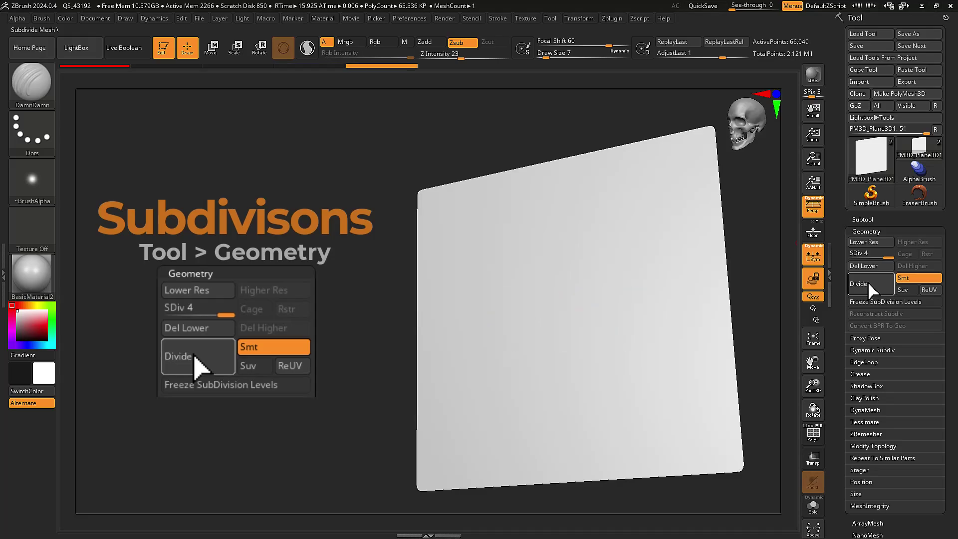
{"action": "key", "text": "shift+f"}
{"action": "key", "text": "shift+f"}
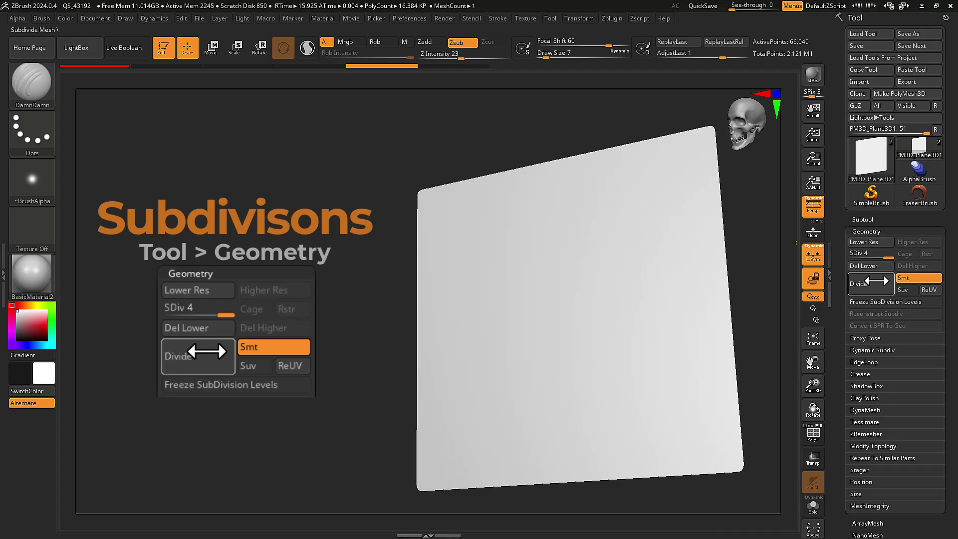
- Step the plane back down through levels 3 and 2 to base level 1
{"action": "left_click_drag", "start_coordinate": [875, 255], "coordinate": [867, 257]}
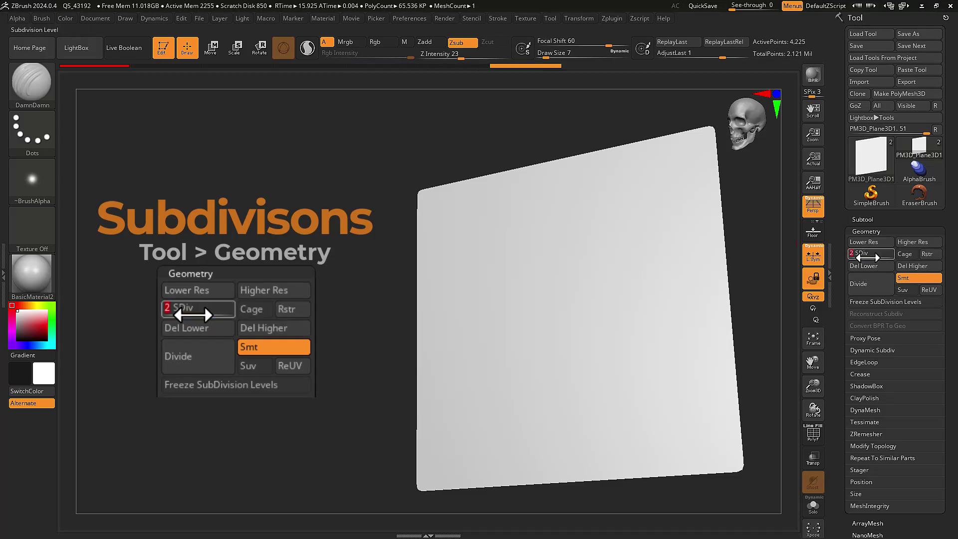
{"action": "key", "text": "shift+f"}
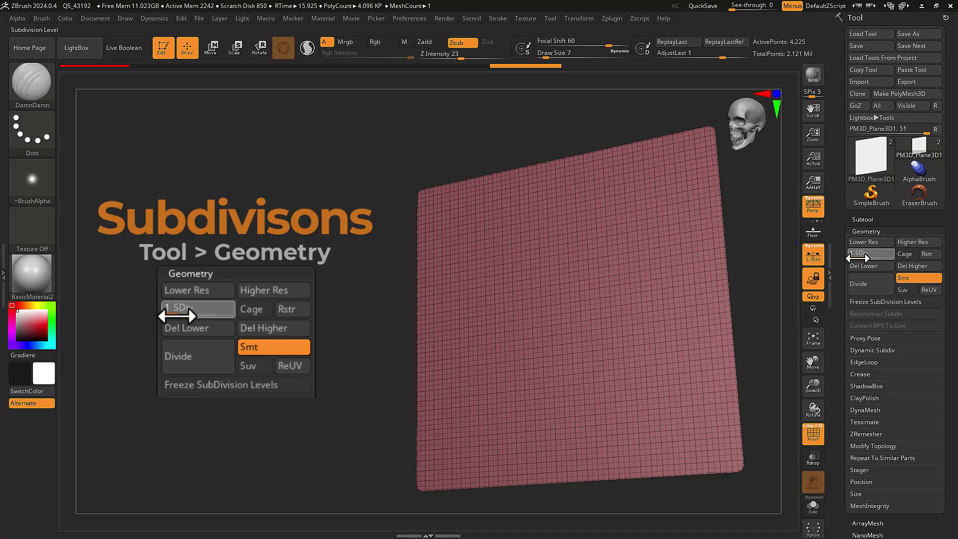
{"action": "key", "text": "shift+f"}
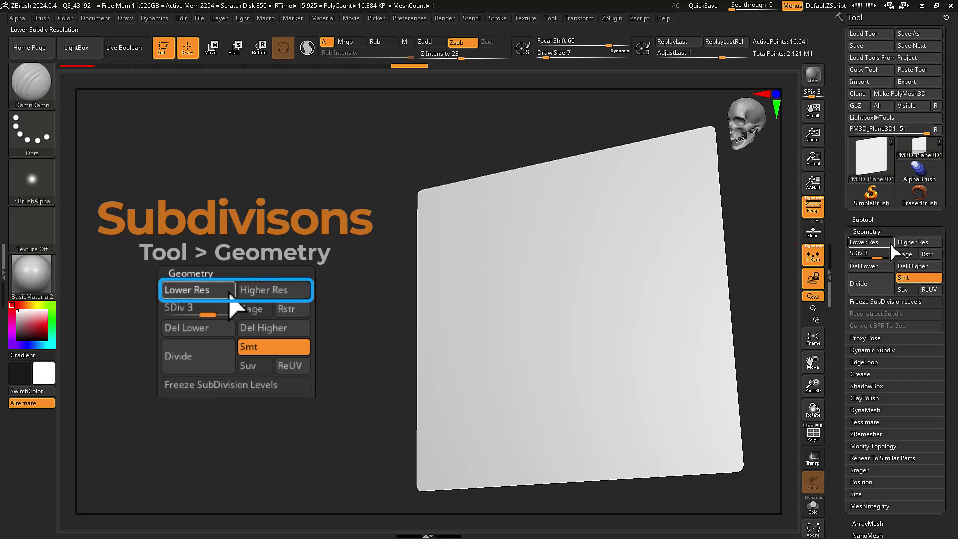
{"action": "left_click", "coordinate": [890, 241]}
{"action": "left_click", "coordinate": [890, 242]}
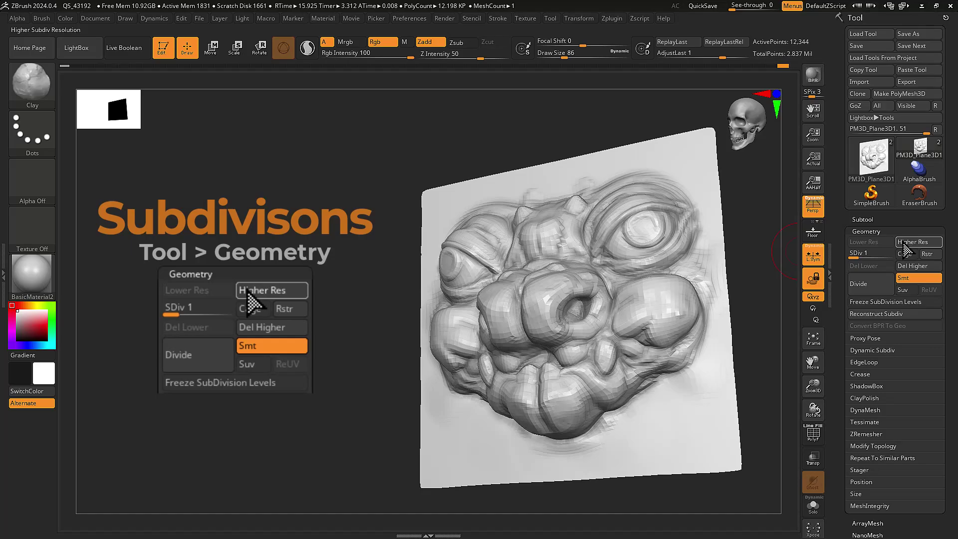
- Step the sculpted plane up to level 3, then drop the SDiv slider to level 1
{"action": "left_click", "coordinate": [904, 244]}
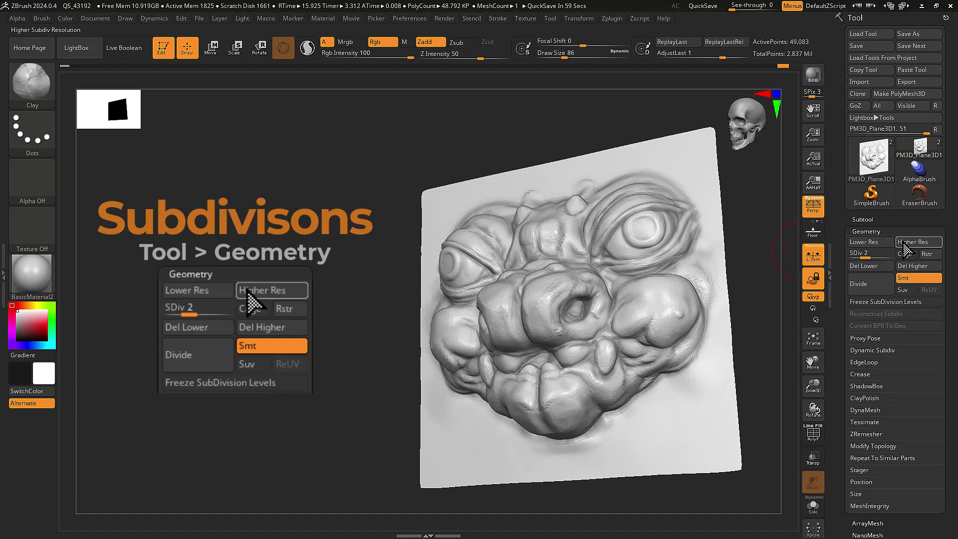
{"action": "left_click", "coordinate": [904, 244]}
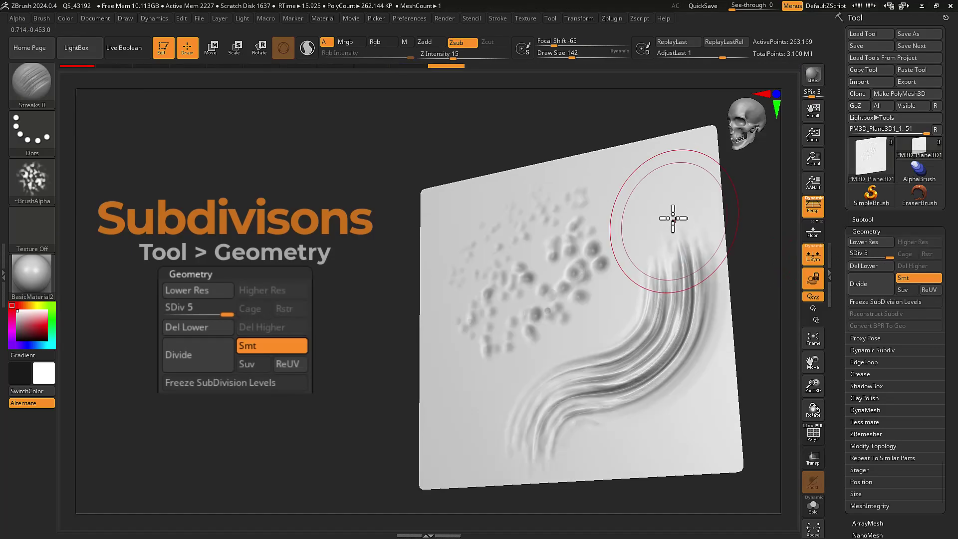
{"action": "left_click_drag", "start_coordinate": [877, 254], "coordinate": [850, 255]}
- Pull a broad central bulge with the Move brush, then return to level 5 detail
{"action": "key", "text": "b"}
{"action": "key", "text": "m"}
{"action": "key", "text": "v"}
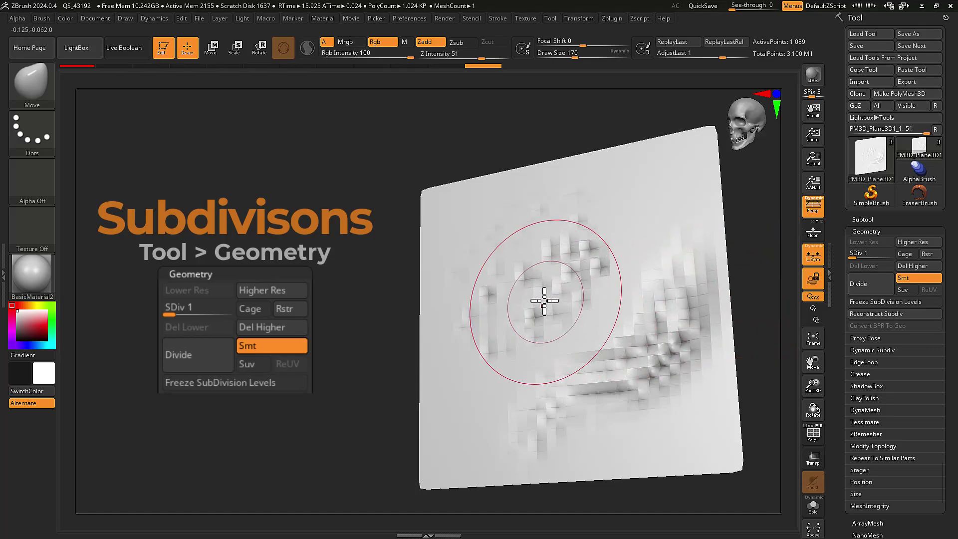
{"action": "mouse_move", "coordinate": [597, 284]}
{"action": "left_mouse_down"}
{"action": "mouse_move", "coordinate": [584, 271]}
{"action": "mouse_move", "coordinate": [663, 368]}
{"action": "left_mouse_up"}
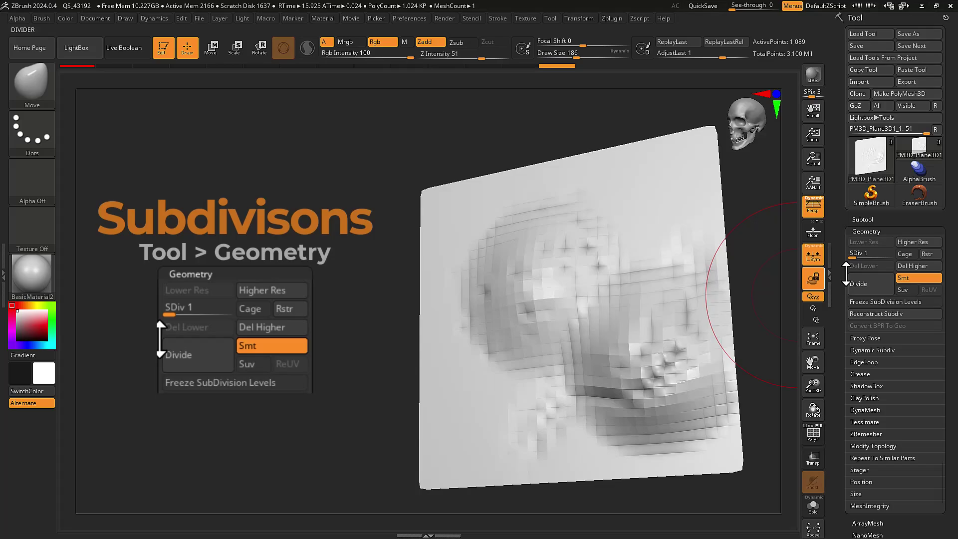
{"action": "left_click_drag", "start_coordinate": [853, 255], "coordinate": [891, 255]}
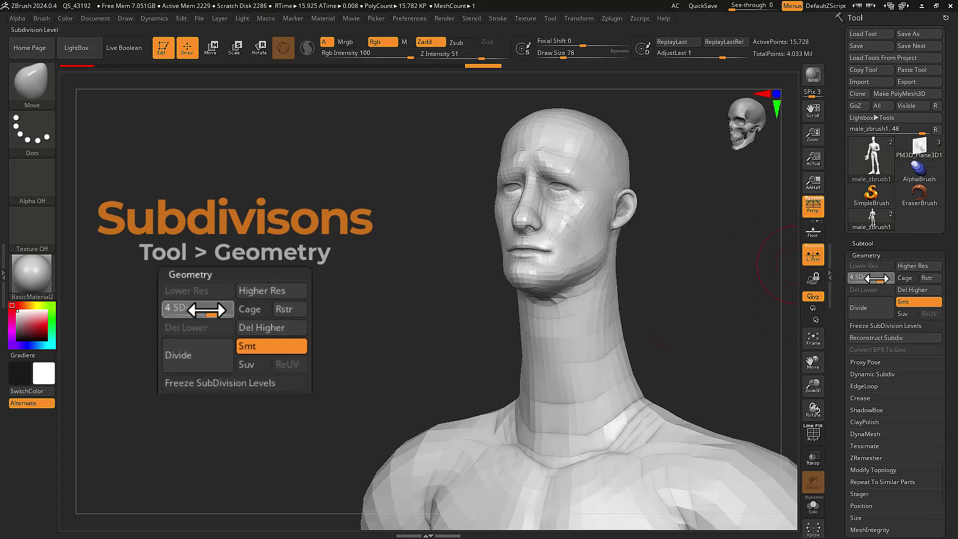
- Delete levels below SDiv 4, delete lower levels again, then remove levels above SDiv 3
{"action": "left_click", "coordinate": [877, 278]}
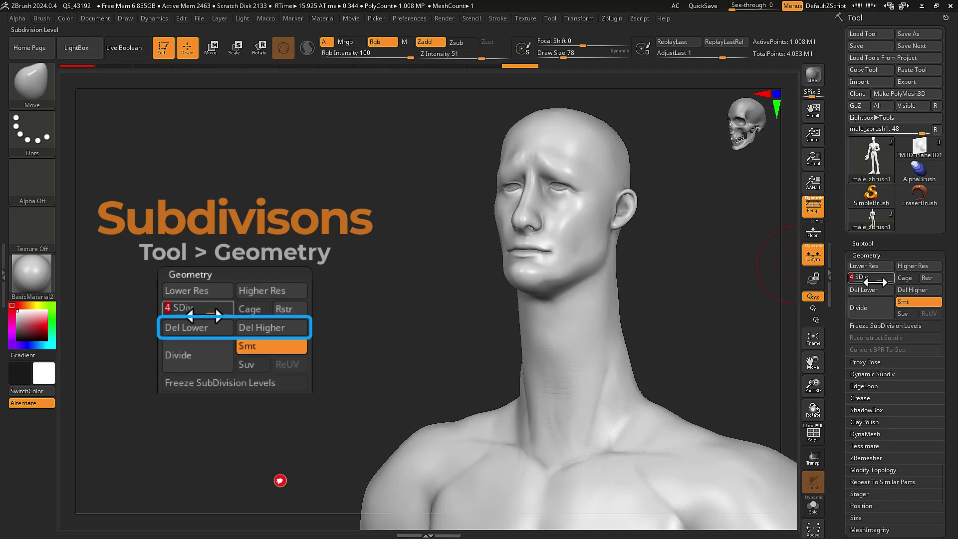
{"action": "left_click", "coordinate": [876, 289]}
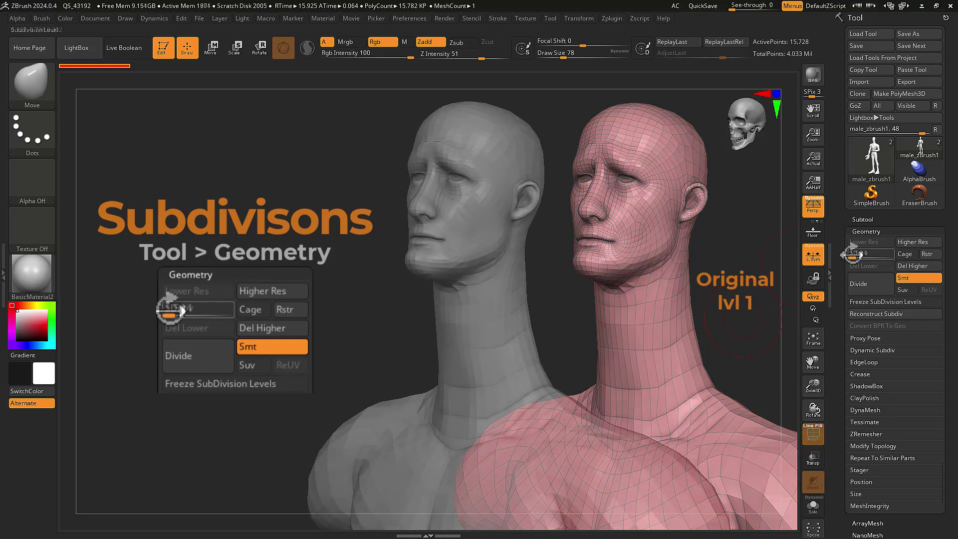
{"action": "left_click_drag", "start_coordinate": [853, 255], "coordinate": [860, 254]}
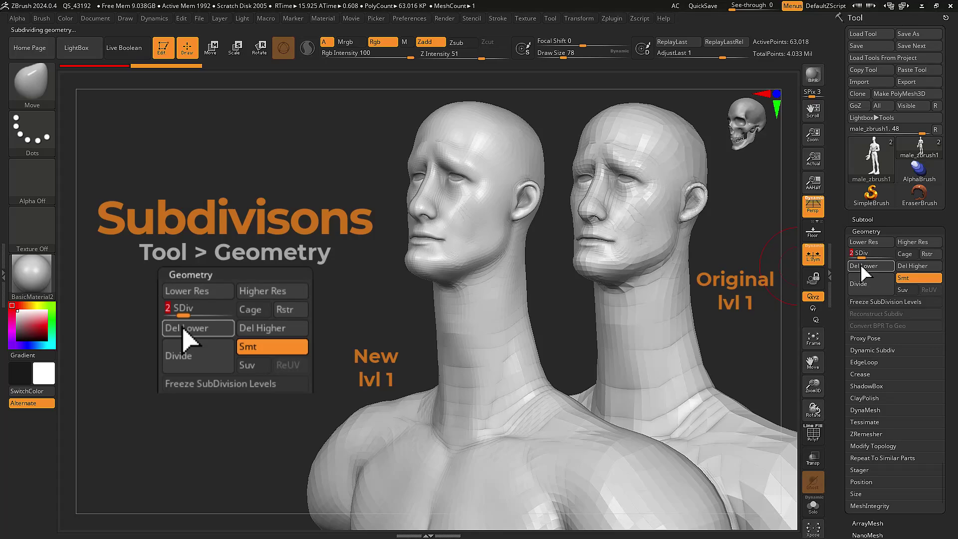
{"action": "left_click", "coordinate": [863, 268]}
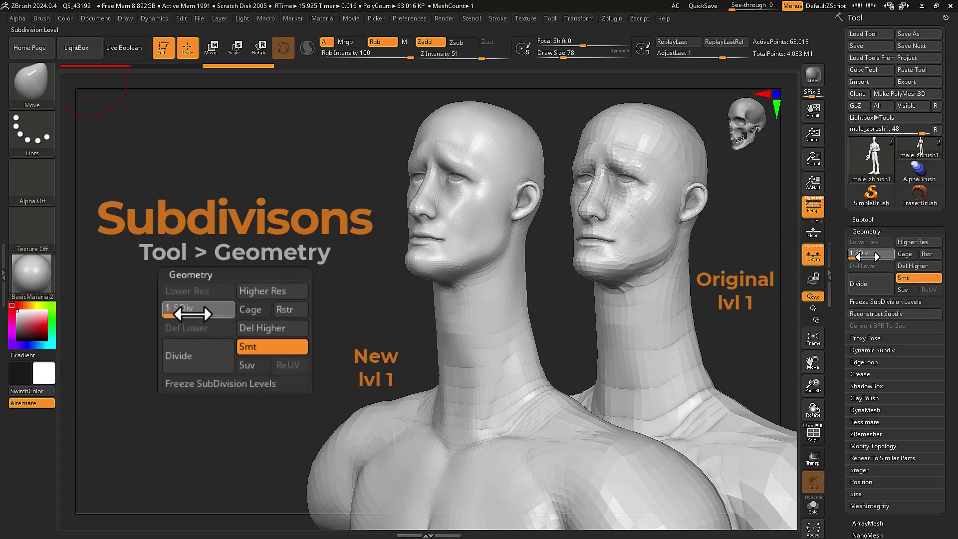
{"action": "left_click", "coordinate": [911, 267]}
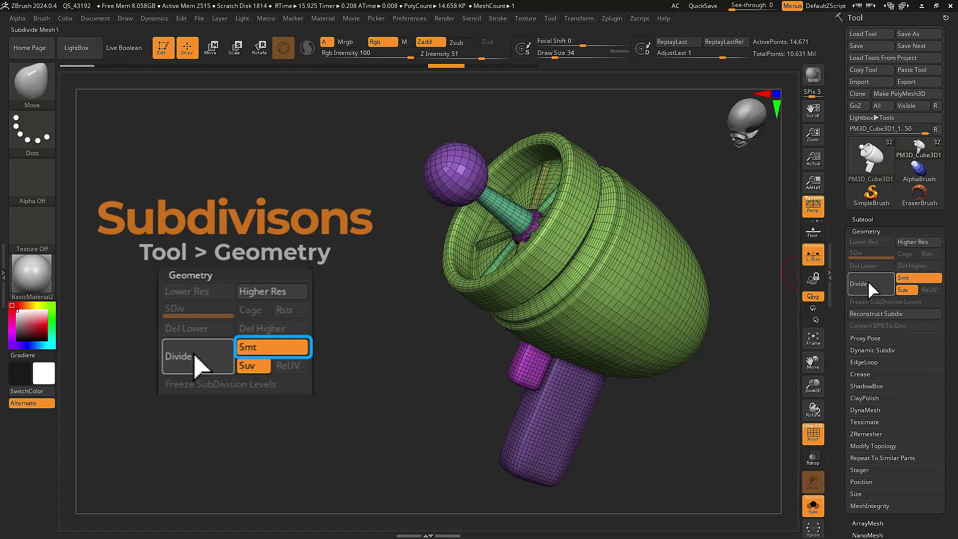
- Subdivide the gun model once, toggling polyframe to compare the result
{"action": "key", "text": "shift+f"}
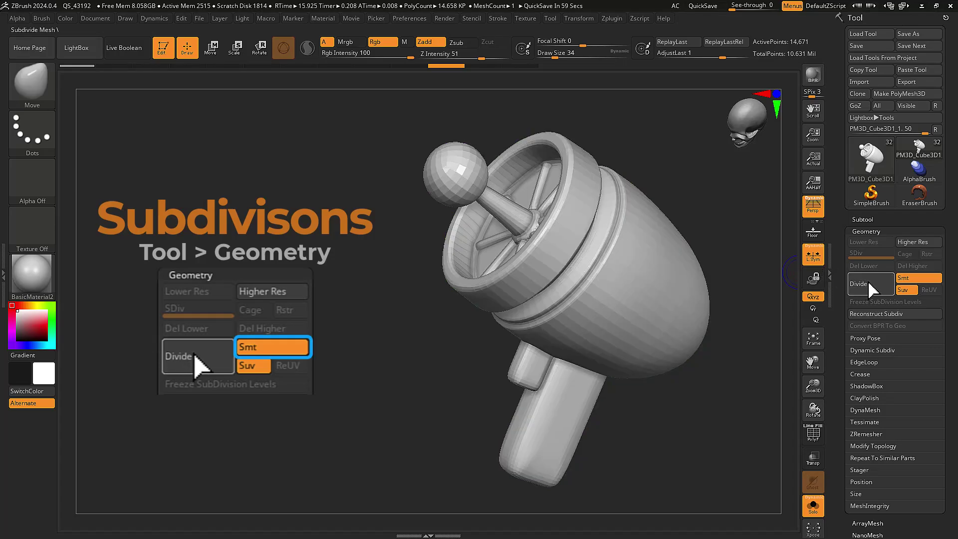
{"action": "left_click", "coordinate": [869, 289]}
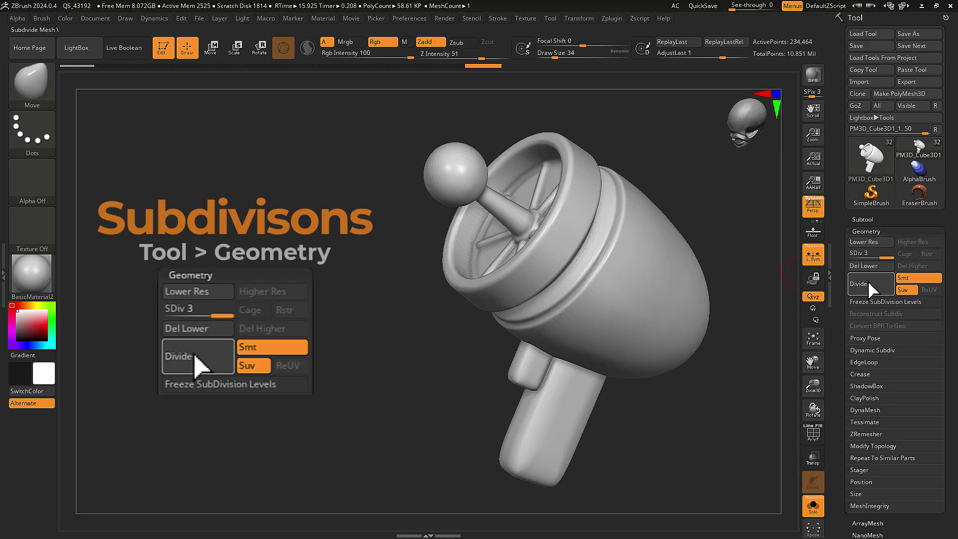
{"action": "key", "text": "shift+f"}
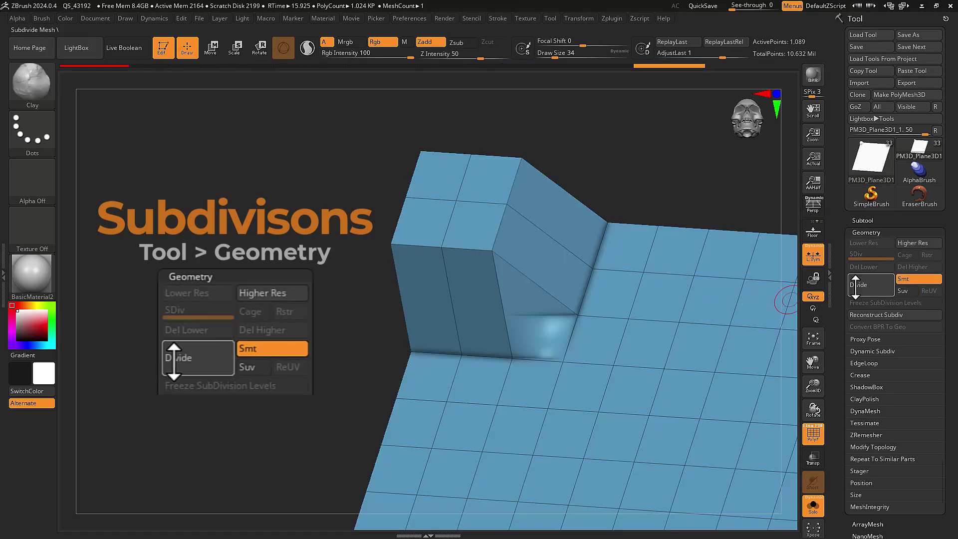
- Turn Smt off and subdivide the box-and-plane mesh twice, up to level 5
{"action": "left_click", "coordinate": [907, 280]}
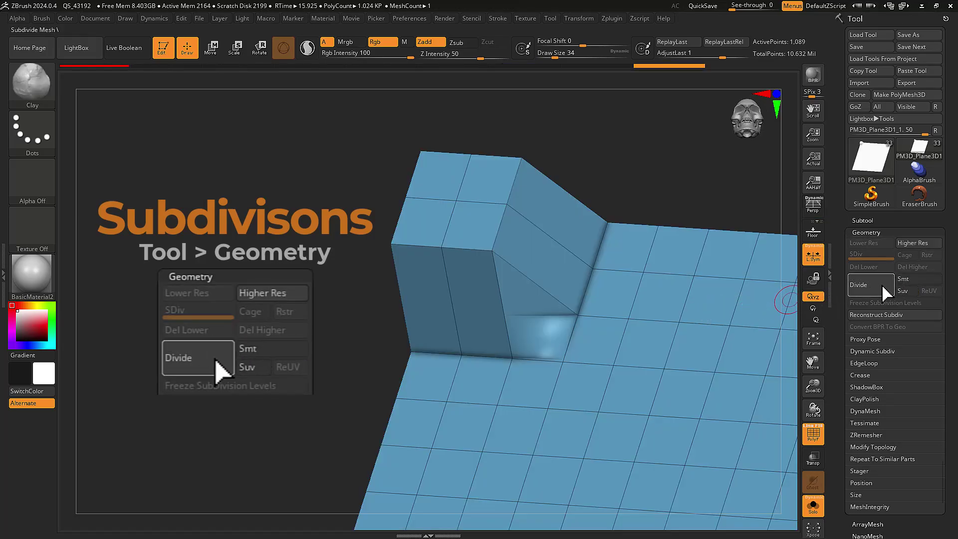
{"action": "left_click", "coordinate": [883, 294]}
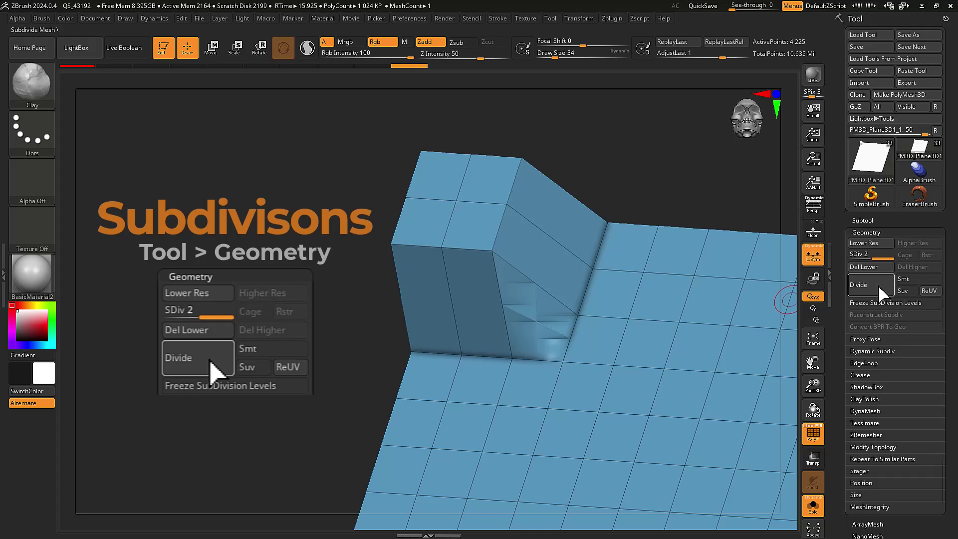
{"action": "key", "text": "shift+f"}
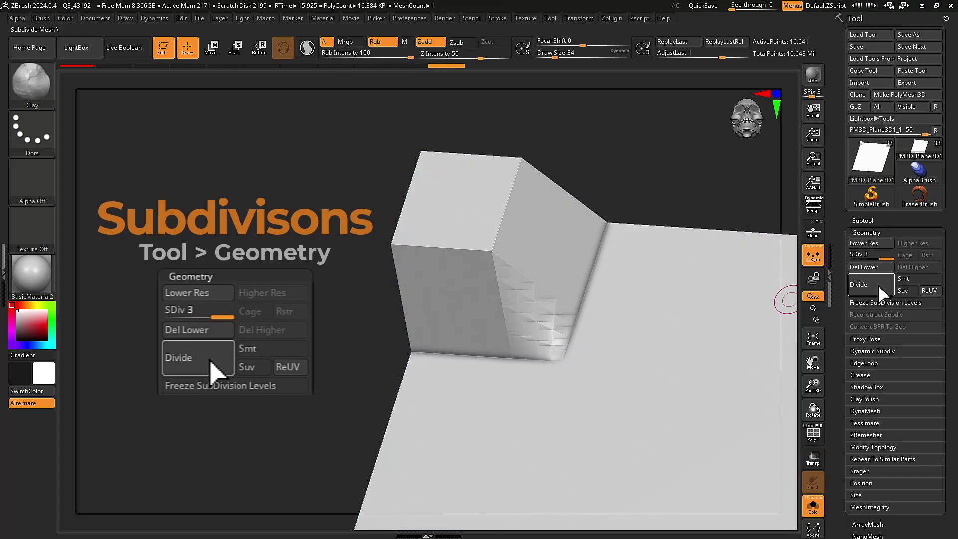
{"action": "left_click", "coordinate": [882, 293]}
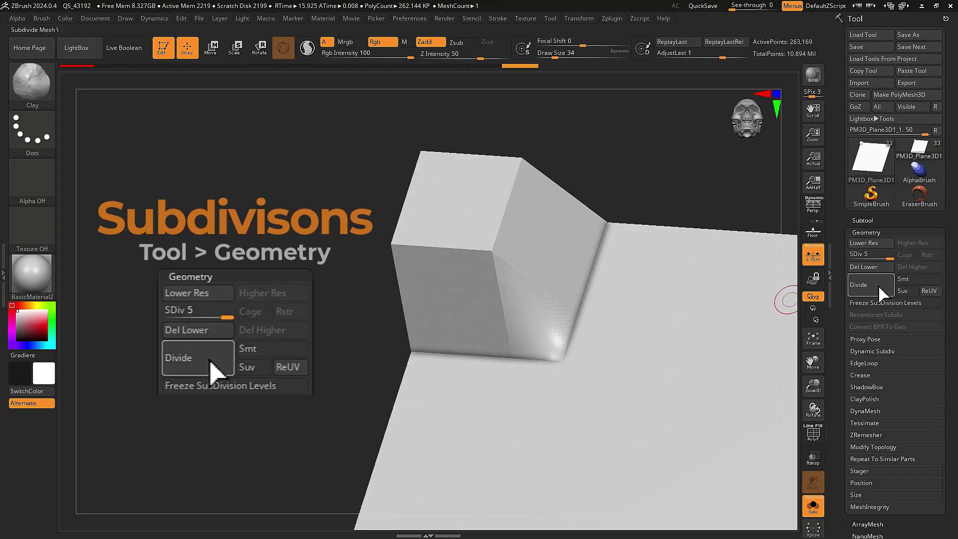
{"action": "key", "text": "shift+f"}
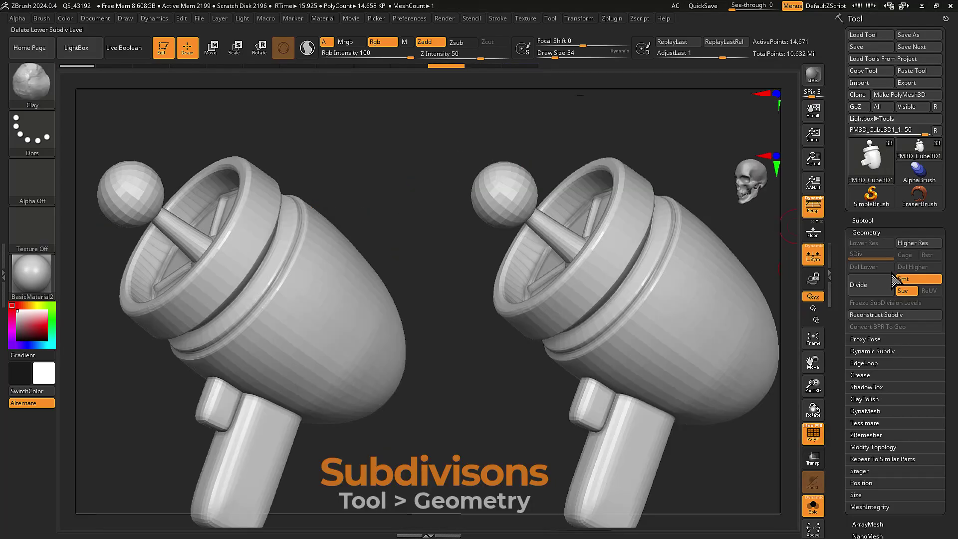
- With Smt toggled back off, divide the mesh to level 3 and show polygroups on both
{"action": "left_click", "coordinate": [904, 279]}
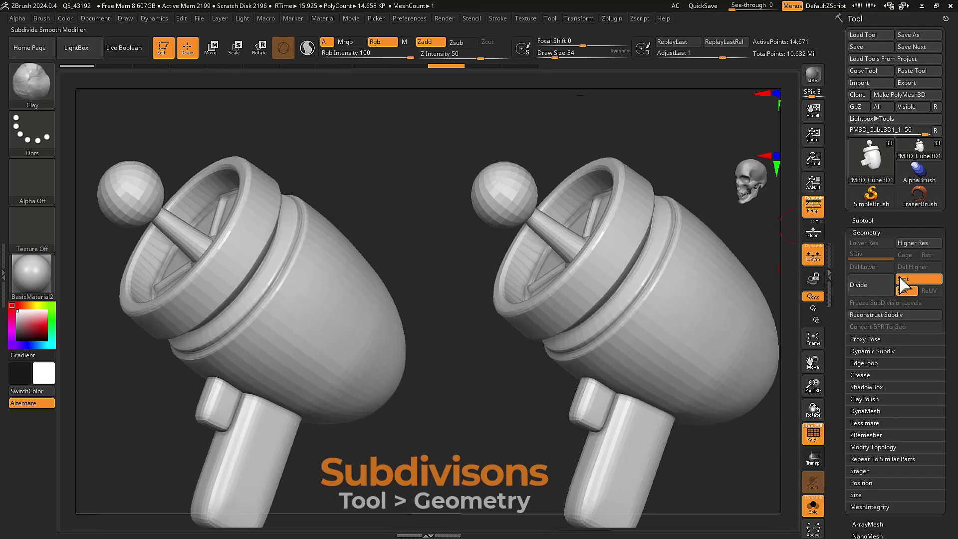
{"action": "left_click", "coordinate": [903, 281]}
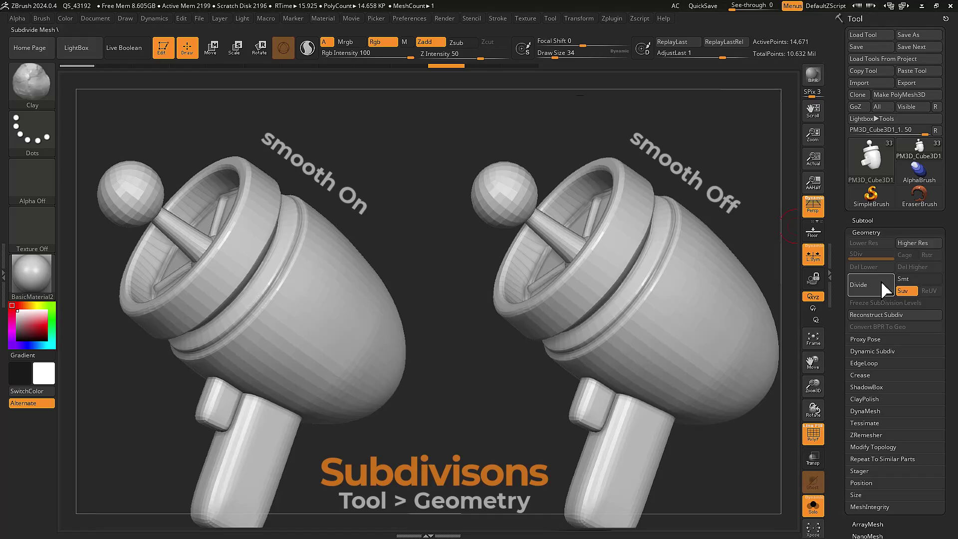
{"action": "left_click", "coordinate": [881, 280]}
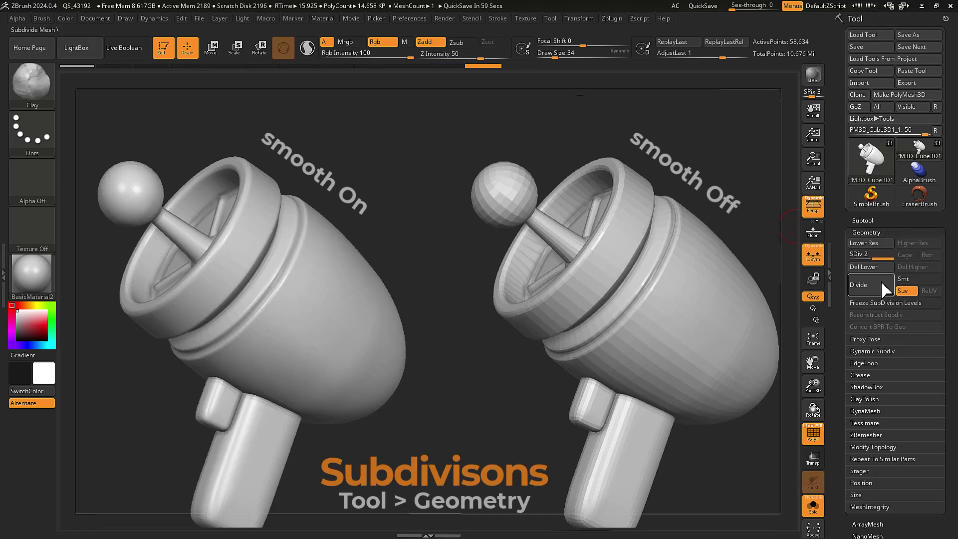
{"action": "left_click", "coordinate": [881, 280]}
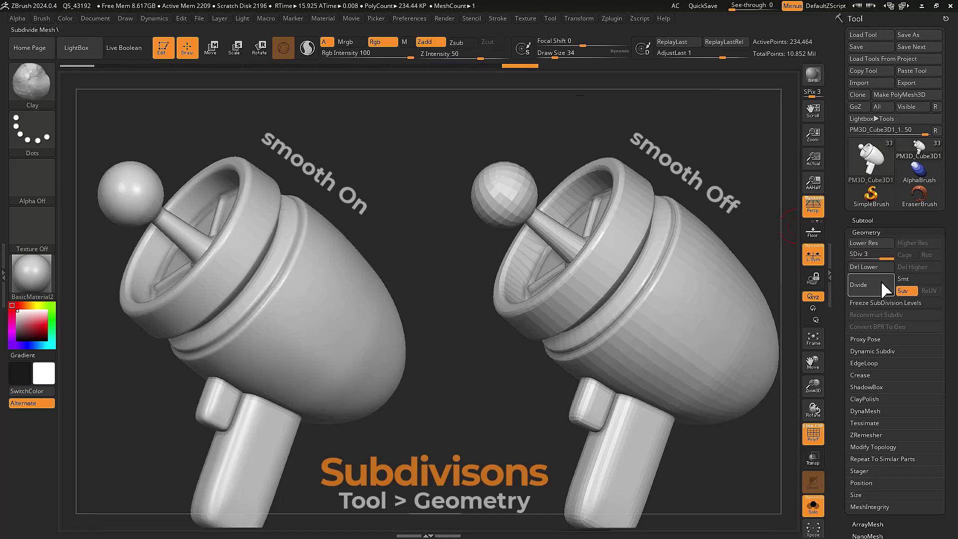
{"action": "key", "text": "shift+f"}
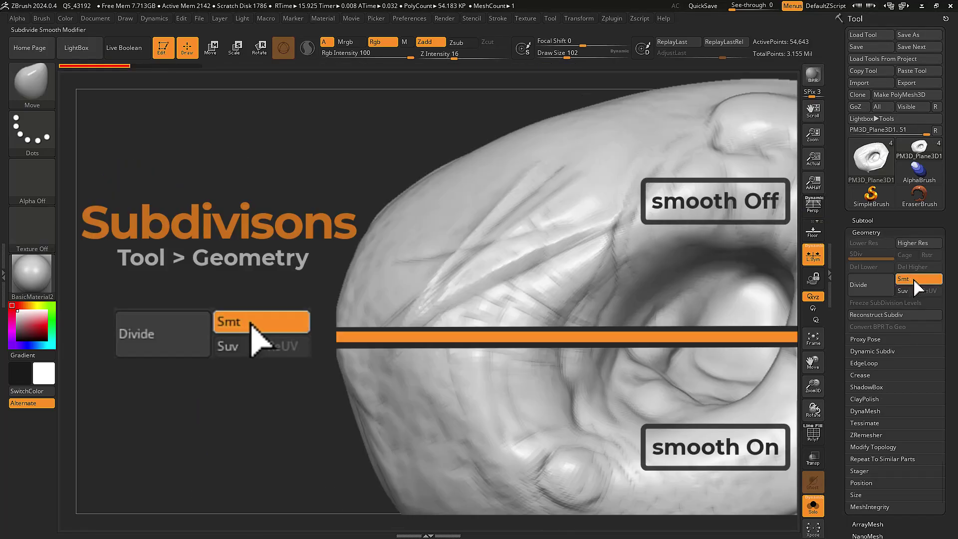
- Turn Smt off, divide the sculpt once, then Shift-smooth part of its surface by hand
{"action": "left_click", "coordinate": [912, 279]}
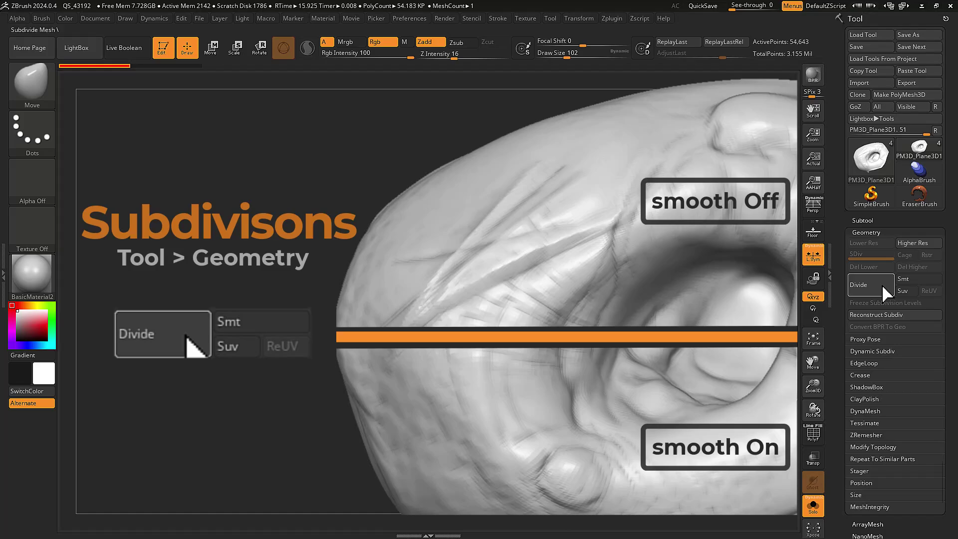
{"action": "left_click", "coordinate": [882, 283]}
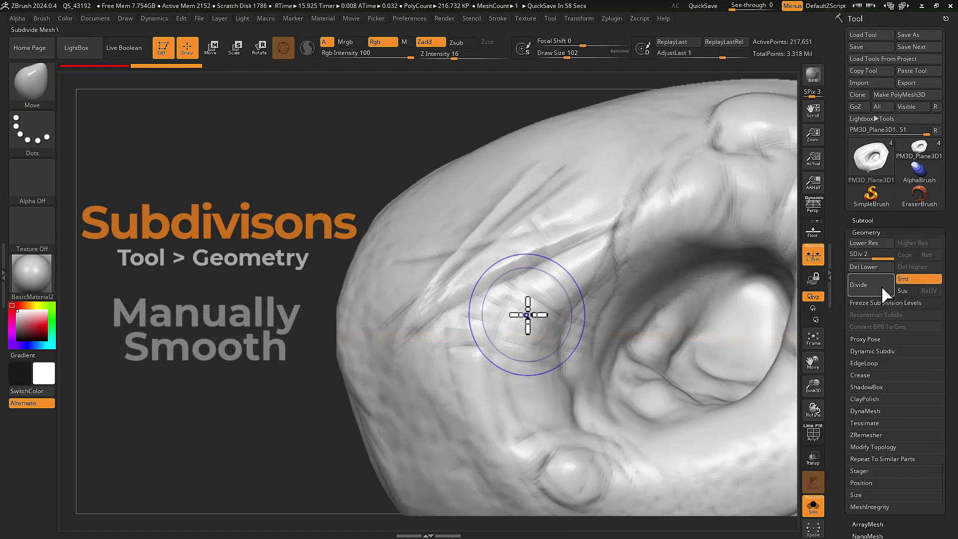
{"action": "left_click_drag", "start_coordinate": [524, 314], "coordinate": [562, 325], "text": "shift"}
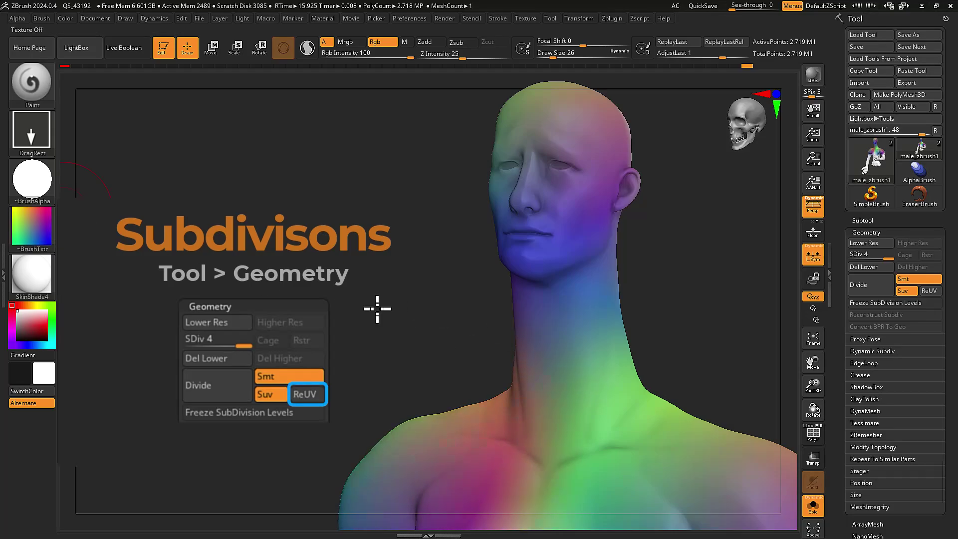
- Stamp smiley emoji decals twice on the neck, then on the forehead, chest and shoulder
{"action": "left_click_drag", "start_coordinate": [592, 287], "coordinate": [562, 300]}
{"action": "left_click_drag", "start_coordinate": [528, 366], "coordinate": [547, 345]}
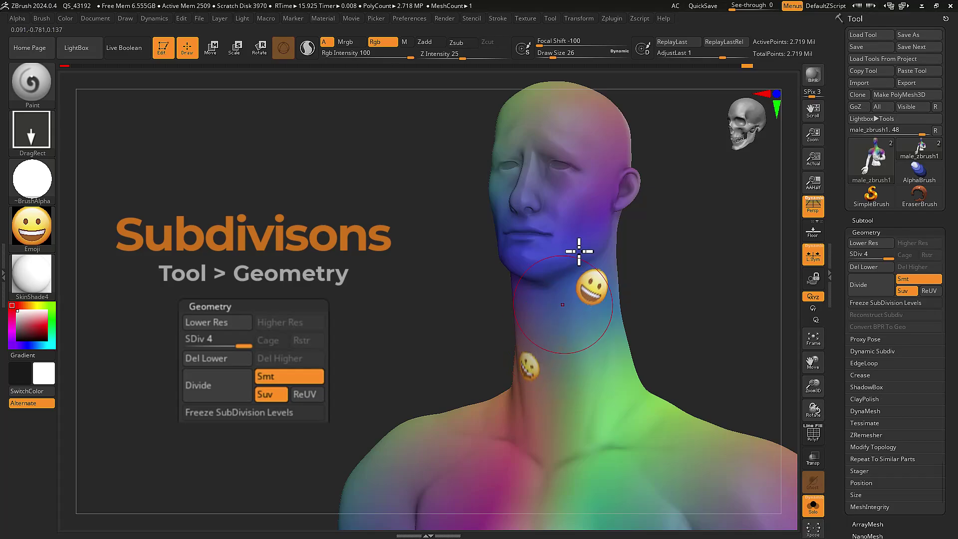
{"action": "left_click_drag", "start_coordinate": [558, 127], "coordinate": [587, 162]}
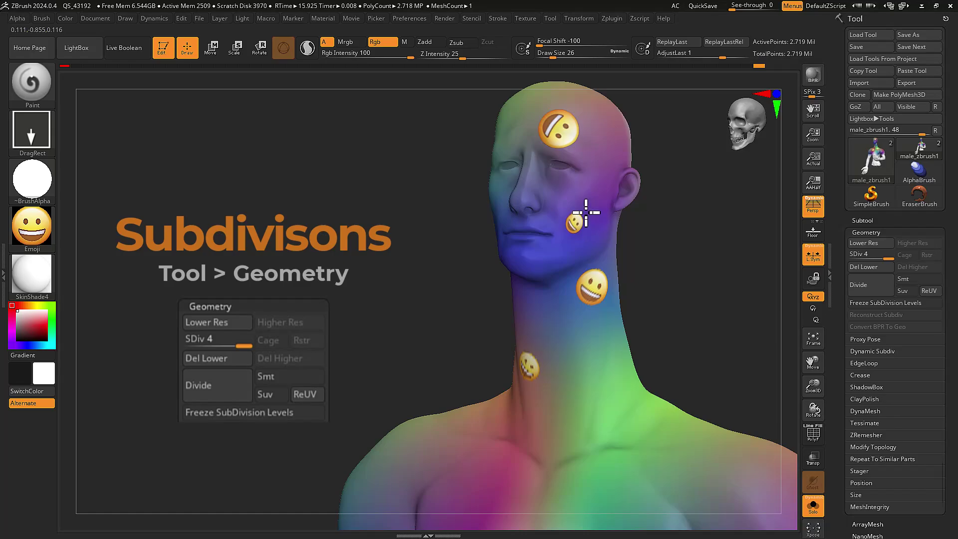
{"action": "left_click_drag", "start_coordinate": [478, 477], "coordinate": [545, 439]}
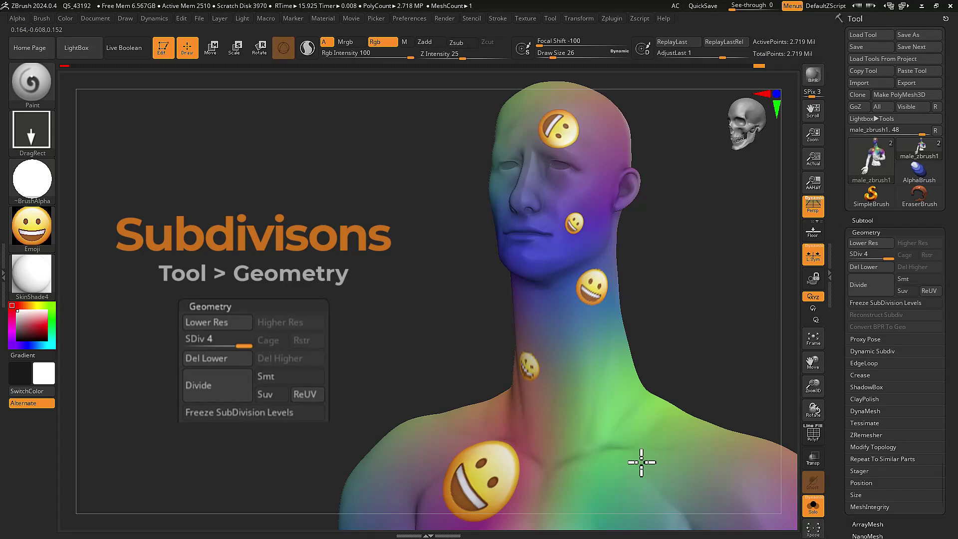
{"action": "left_click_drag", "start_coordinate": [649, 473], "coordinate": [668, 376]}
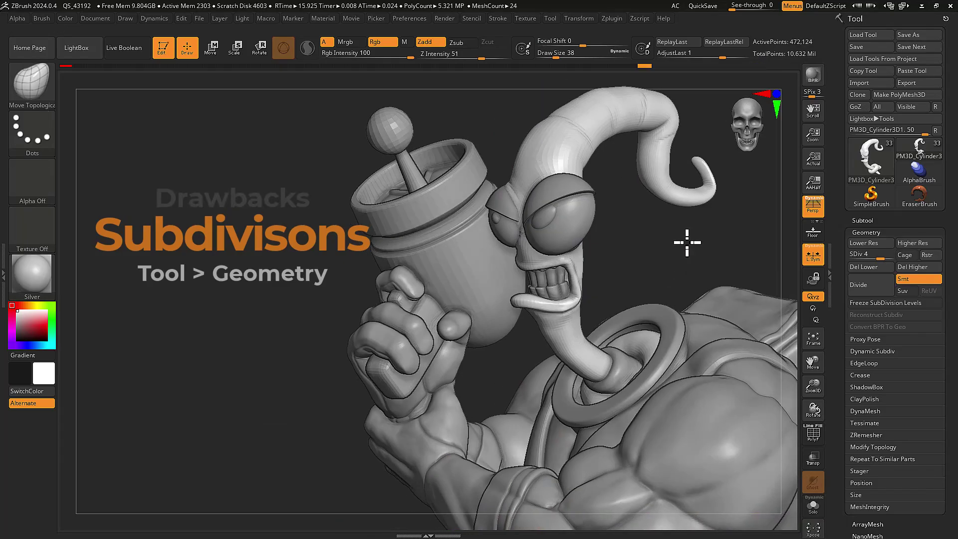
{"action": "left_click_drag", "start_coordinate": [687, 242], "coordinate": [679, 237]}
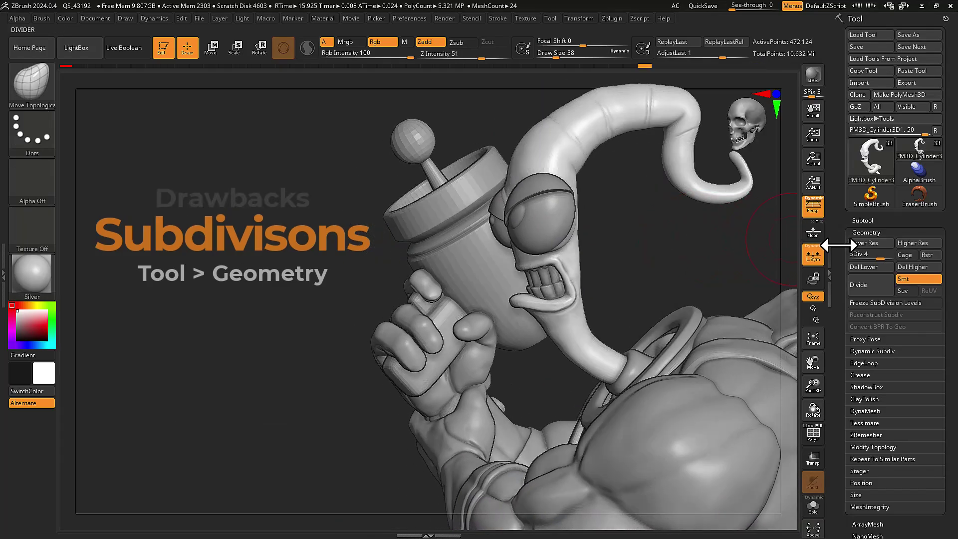
- Drop the horned character to SDiv 1 and try a curve tube, curve slice and horn mask
{"action": "left_click_drag", "start_coordinate": [852, 256], "coordinate": [809, 254]}
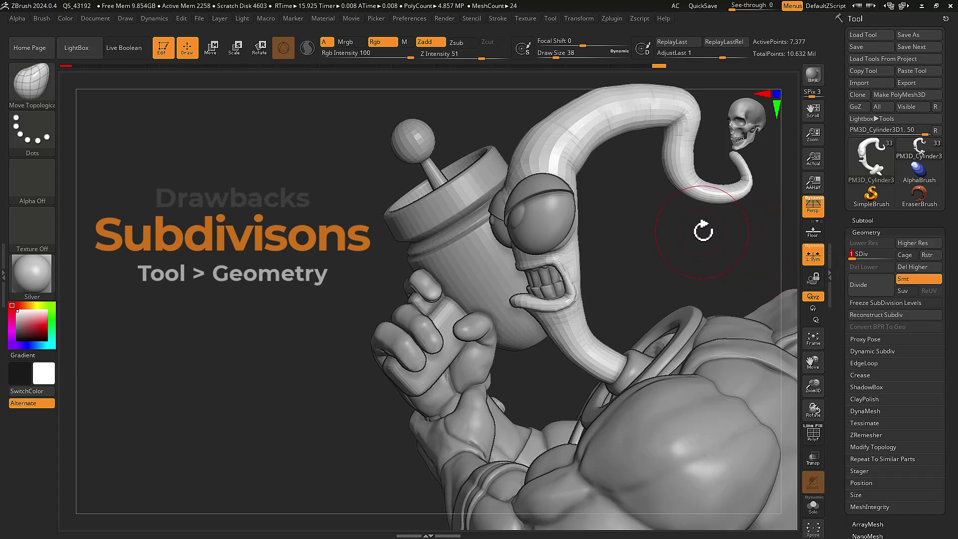
{"action": "key", "text": "shift+f"}
{"action": "left_click_drag", "start_coordinate": [675, 211], "coordinate": [691, 225]}
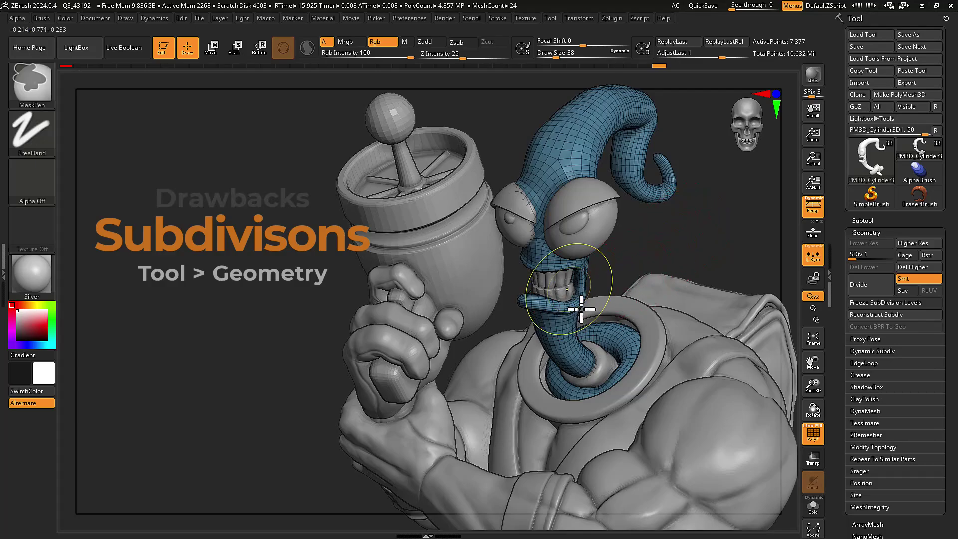
{"action": "mouse_move", "coordinate": [586, 315]}
{"action": "right_mouse_down", "text": "ctrl"}
{"action": "mouse_move", "coordinate": [589, 336]}
{"action": "mouse_move", "coordinate": [573, 315]}
{"action": "mouse_move", "coordinate": [487, 282]}
{"action": "right_mouse_up", "text": "ctrl"}
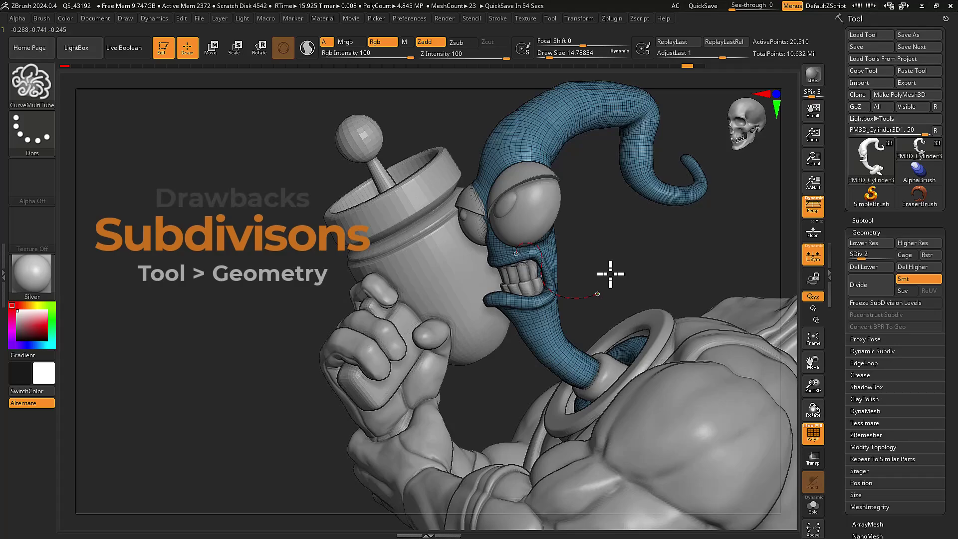
{"action": "mouse_move", "coordinate": [509, 163]}
{"action": "left_mouse_down"}
{"action": "mouse_move", "coordinate": [533, 133]}
{"action": "mouse_move", "coordinate": [614, 110]}
{"action": "left_mouse_up"}
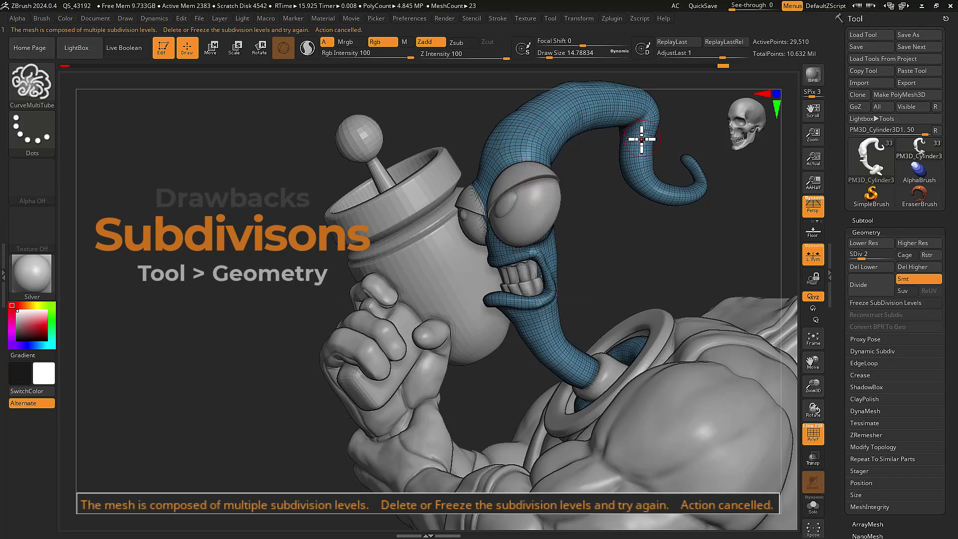
{"action": "mouse_move", "coordinate": [641, 248]}
{"action": "left_mouse_down", "text": "ctrl+shift"}
{"action": "mouse_move", "coordinate": [310, 101]}
{"action": "mouse_move", "coordinate": [652, 229]}
{"action": "mouse_move", "coordinate": [504, 388]}
{"action": "left_mouse_up", "text": "ctrl+shift"}
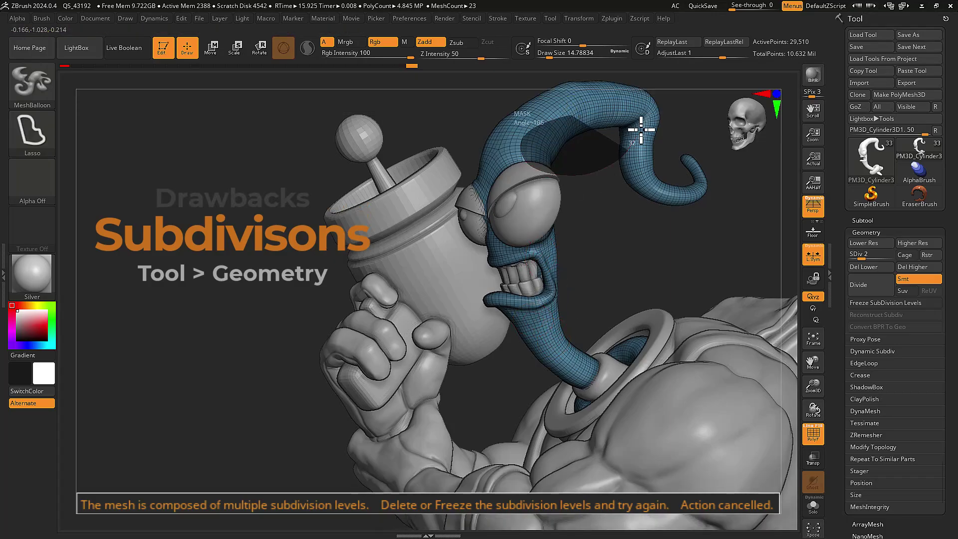
{"action": "mouse_move", "coordinate": [640, 128]}
{"action": "left_mouse_down", "text": "ctrl"}
{"action": "mouse_move", "coordinate": [663, 123]}
{"action": "mouse_move", "coordinate": [703, 198]}
{"action": "mouse_move", "coordinate": [573, 184]}
{"action": "mouse_move", "coordinate": [645, 124]}
{"action": "mouse_move", "coordinate": [688, 171]}
{"action": "left_mouse_up", "text": "ctrl"}
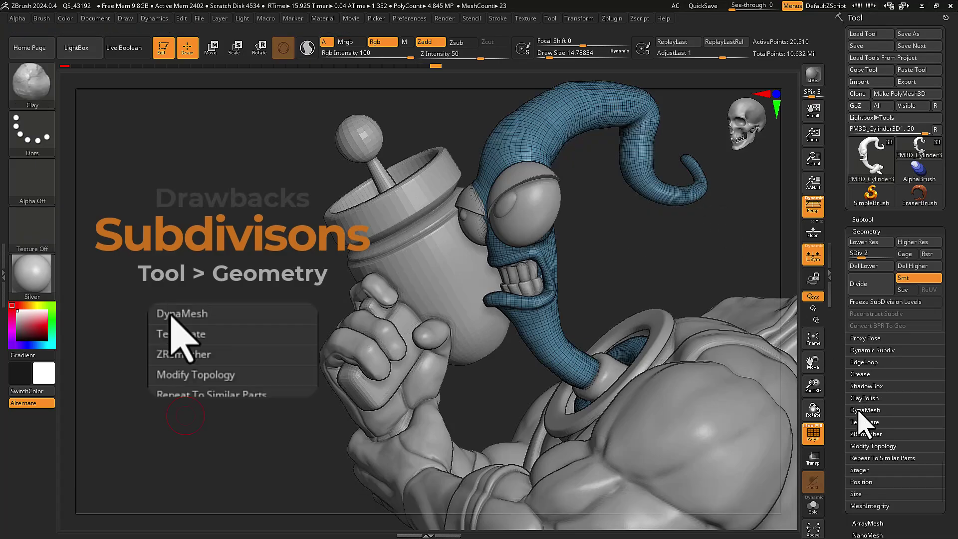
- Attempt DynaMesh and Mirror And Weld, then enable Freeze SubDivision Levels
{"action": "left_click", "coordinate": [863, 411]}
{"action": "left_click", "coordinate": [858, 423]}
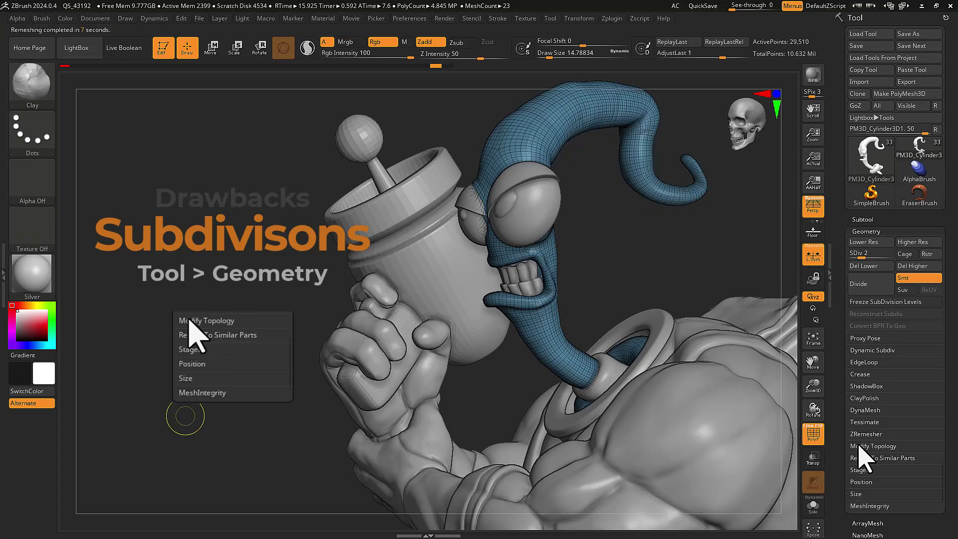
{"action": "left_click", "coordinate": [871, 446]}
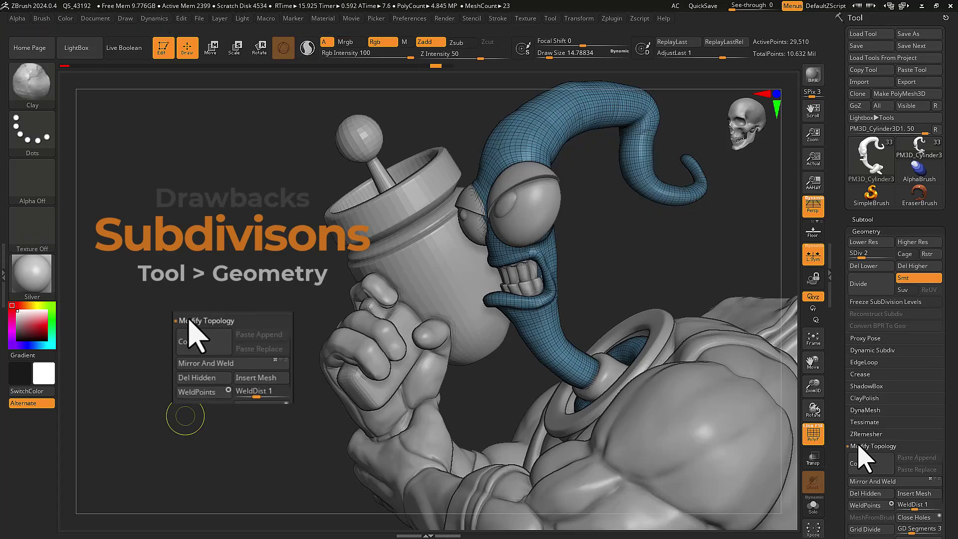
{"action": "left_click", "coordinate": [871, 481]}
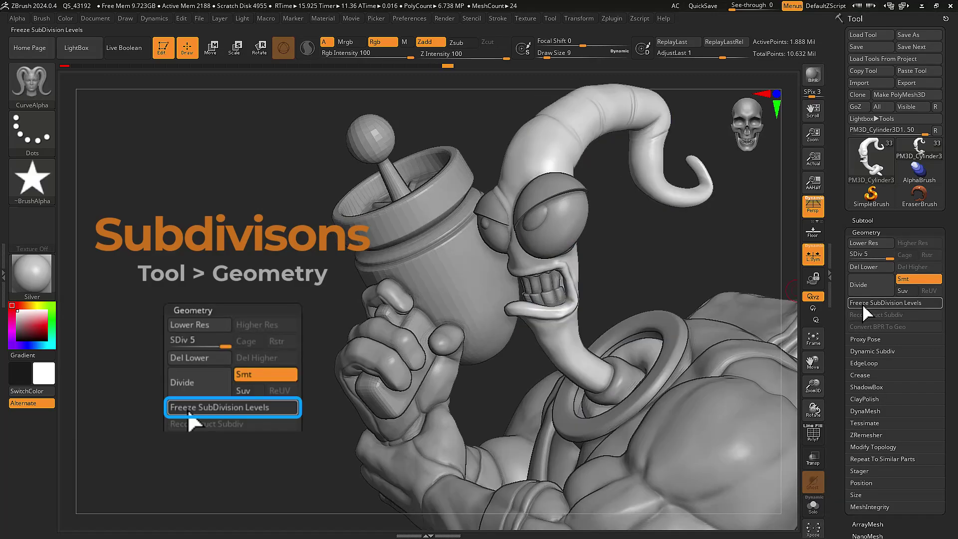
{"action": "left_click", "coordinate": [863, 304]}
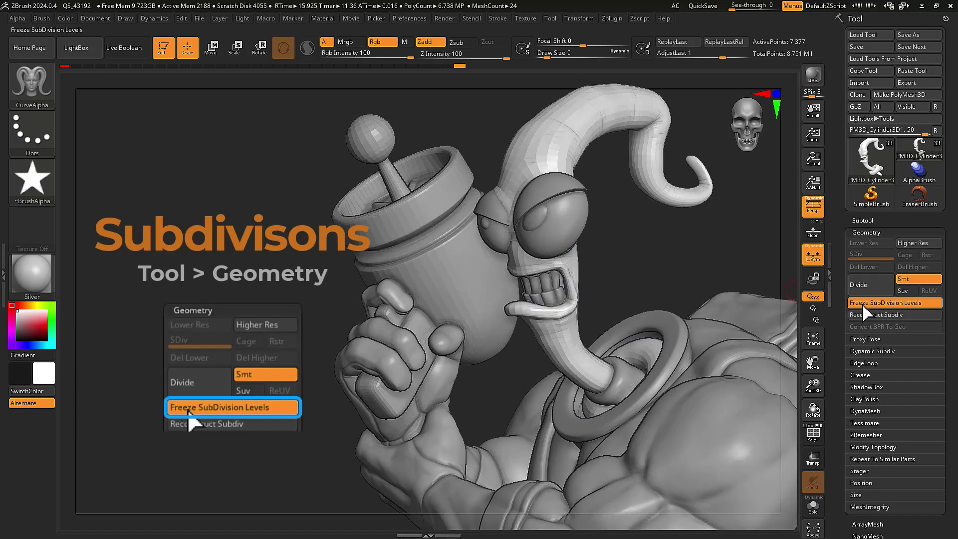
- Remesh the frozen head with DynaMesh at resolution 624
{"action": "key", "text": "shift+f"}
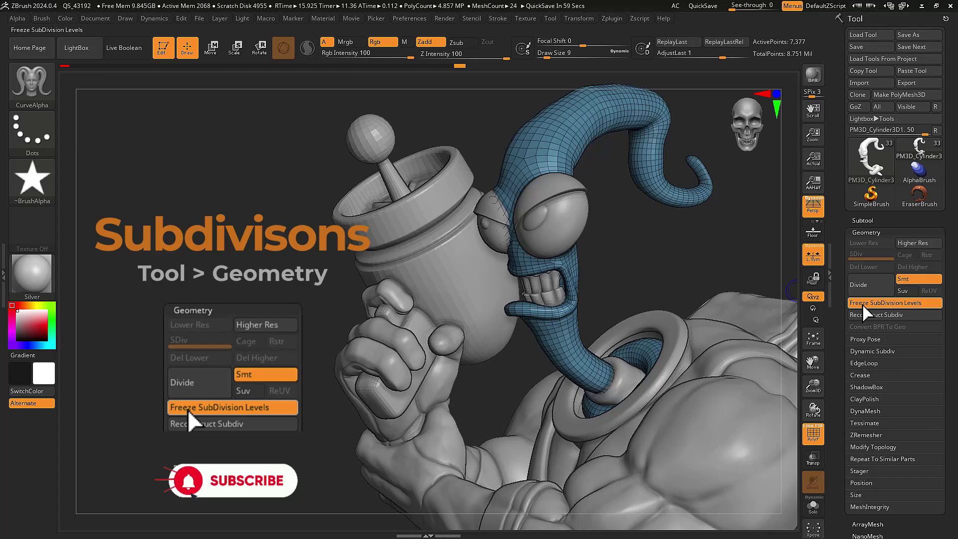
{"action": "left_click", "coordinate": [874, 411]}
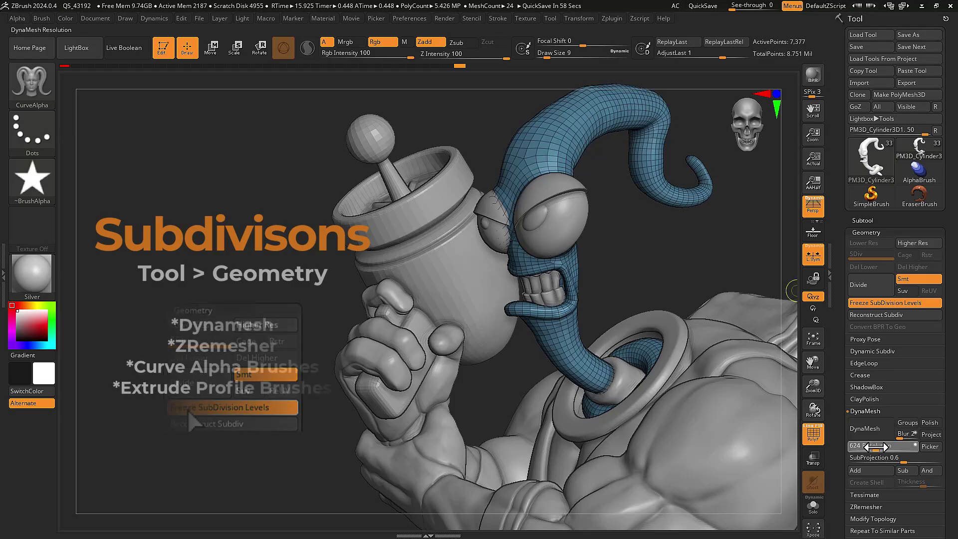
{"action": "left_click_drag", "start_coordinate": [884, 444], "coordinate": [877, 436]}
{"action": "left_click", "coordinate": [873, 431]}
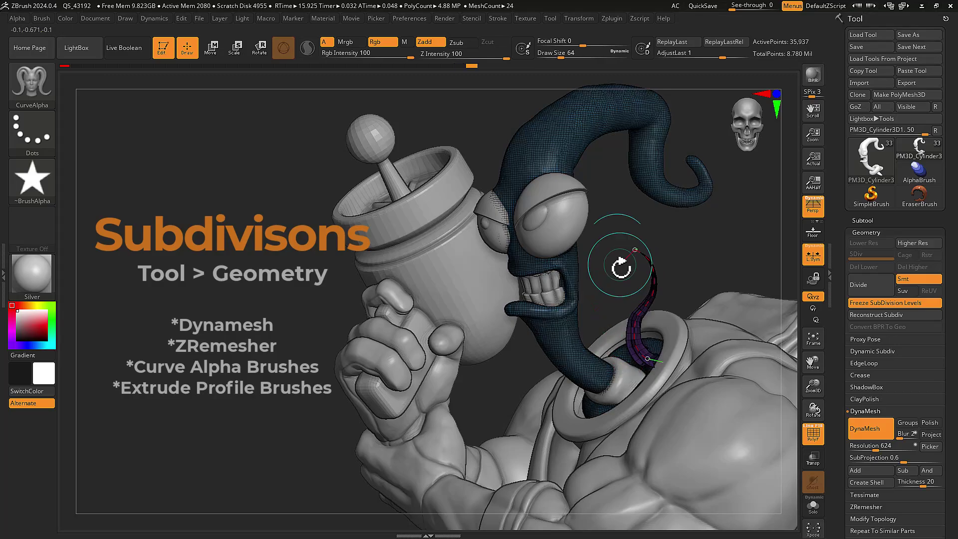
- Draw curve tubes near the collar and mouth, ending with a looped tube along the curve
{"action": "left_click", "coordinate": [629, 259]}
{"action": "key", "text": "shift"}
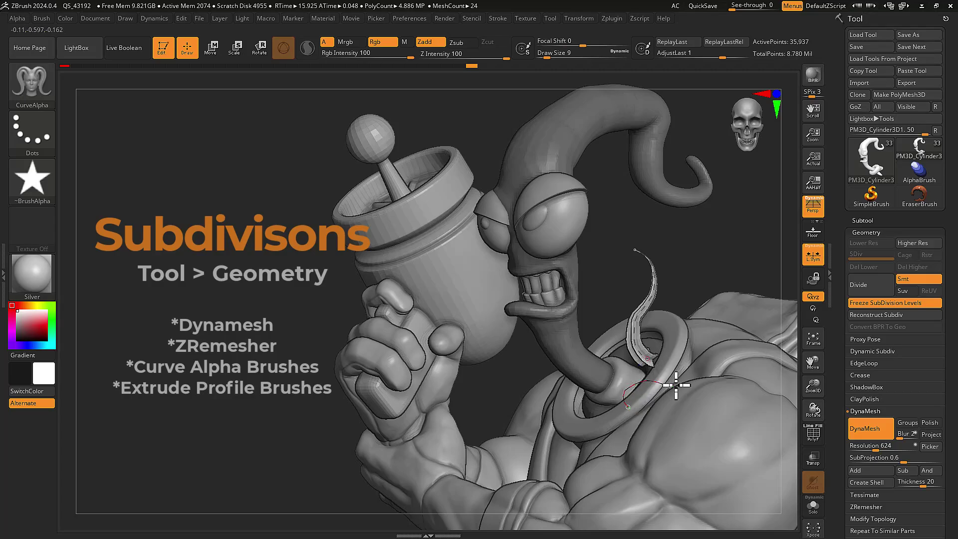
{"action": "left_click_drag", "start_coordinate": [682, 273], "coordinate": [685, 283]}
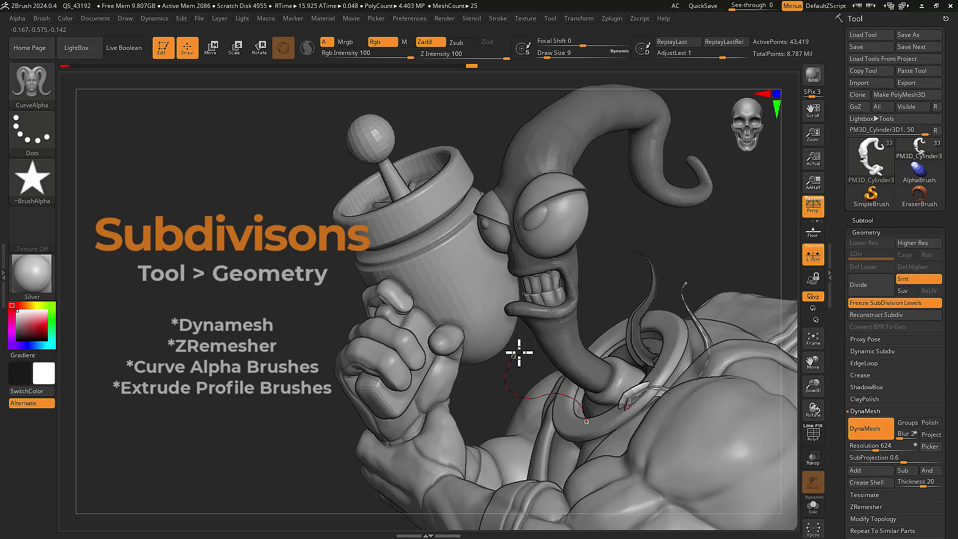
{"action": "left_click_drag", "start_coordinate": [519, 352], "coordinate": [571, 367]}
{"action": "left_click_drag", "start_coordinate": [611, 305], "coordinate": [634, 254]}
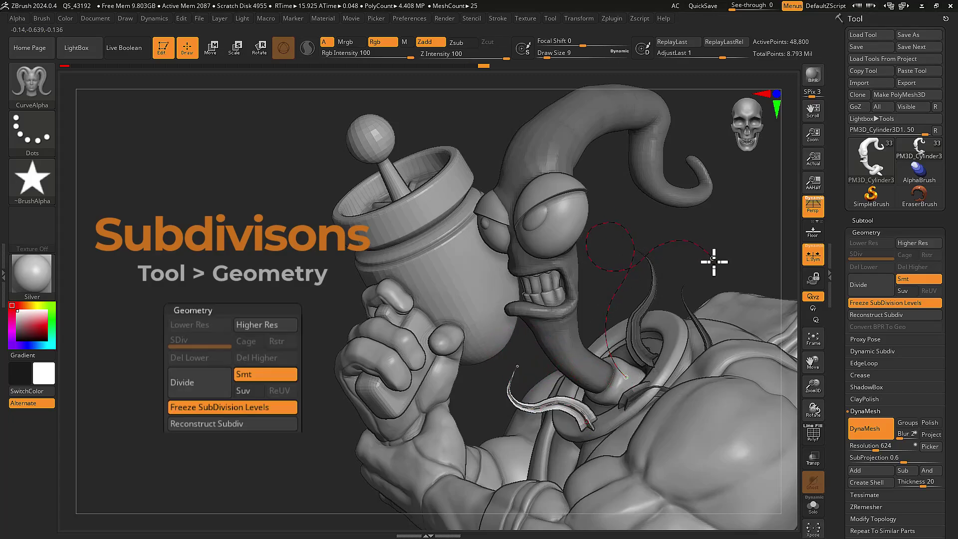
{"action": "left_click_drag", "start_coordinate": [715, 261], "coordinate": [716, 262]}
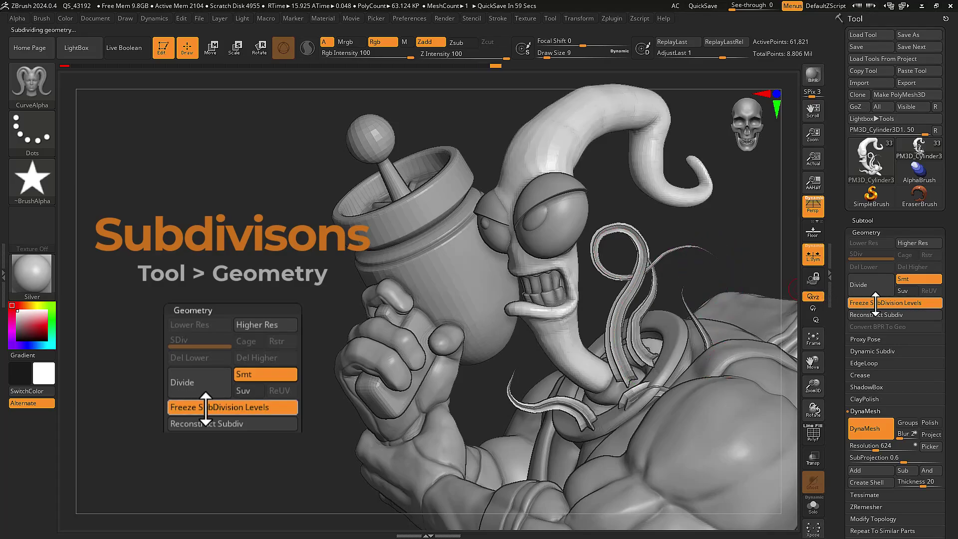
{"action": "key", "text": "shift+f"}
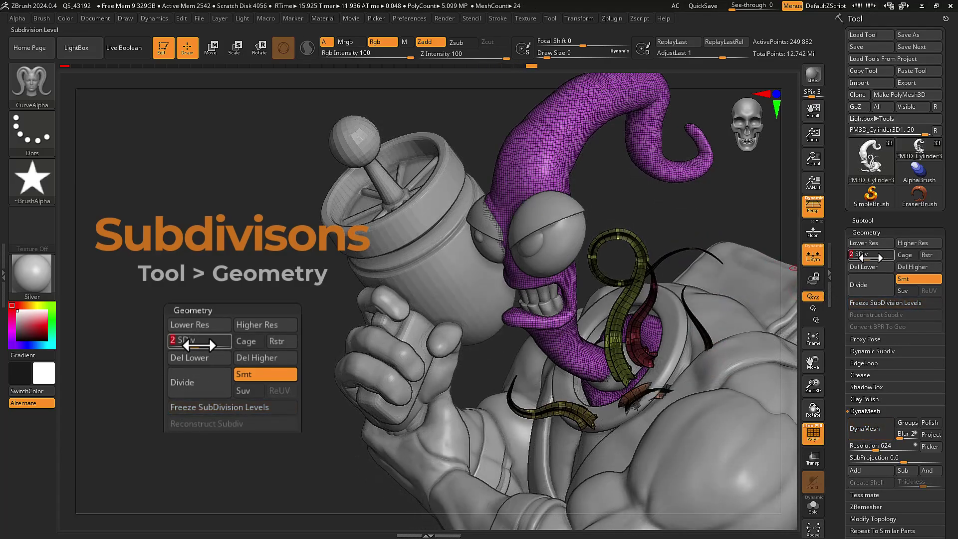
{"action": "key", "text": "shift+f"}
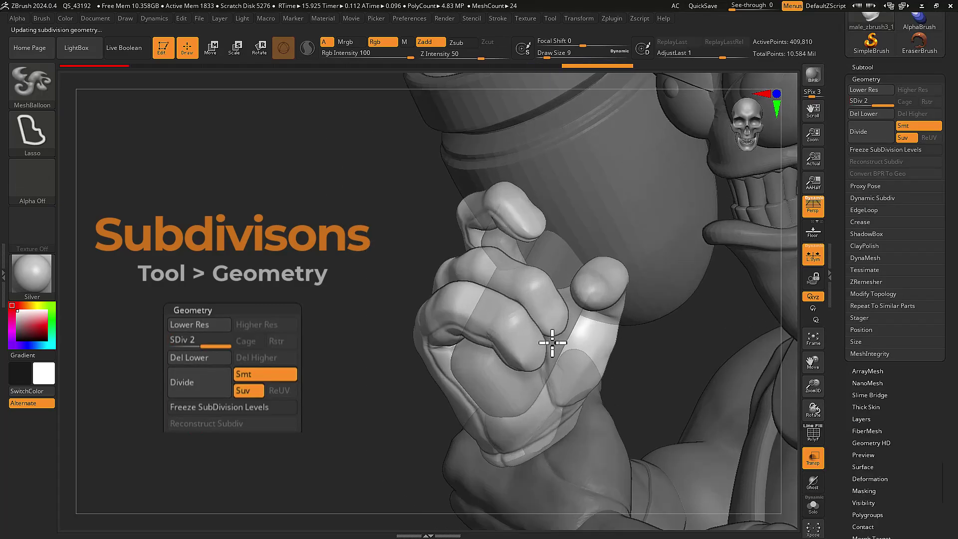
- Solo the hand with polyframe shown and freeze its subdivision levels
{"action": "key", "text": "b"}
{"action": "key", "text": "c"}
{"action": "key", "text": "l"}
{"action": "key", "text": "ctrl+shift+s"}
{"action": "key", "text": "shift+f"}
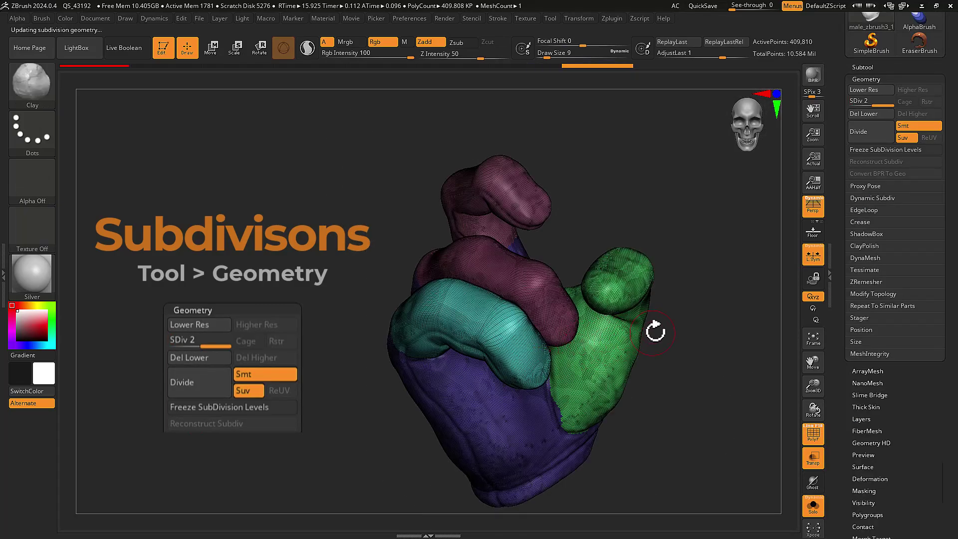
{"action": "left_click", "coordinate": [879, 153]}
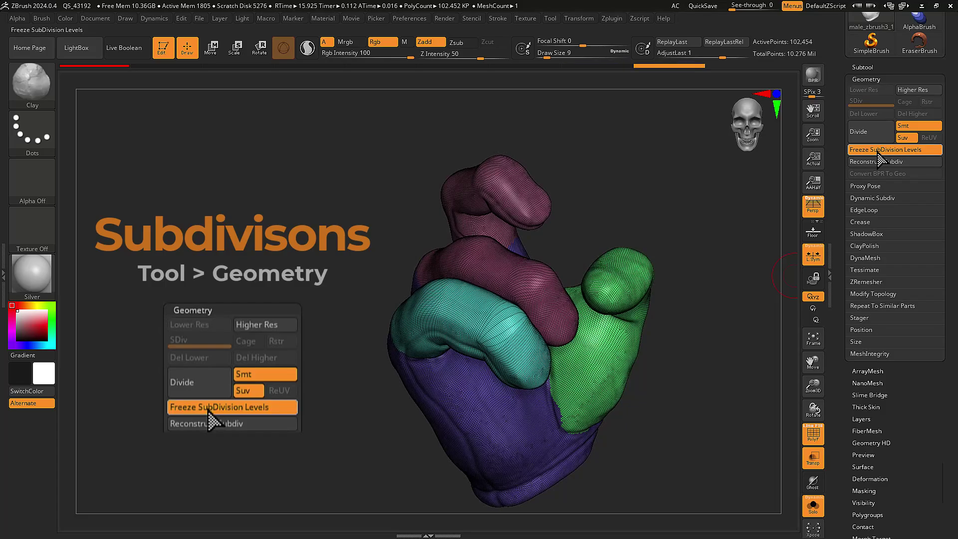
- Run ZRemesher on the hand with KeepGroups enabled
{"action": "left_click", "coordinate": [866, 282]}
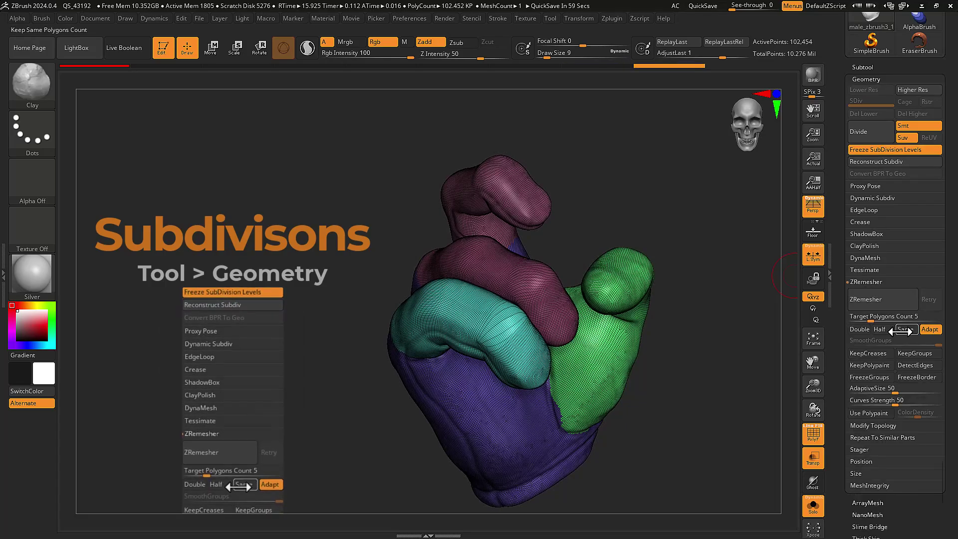
{"action": "left_click", "coordinate": [908, 355]}
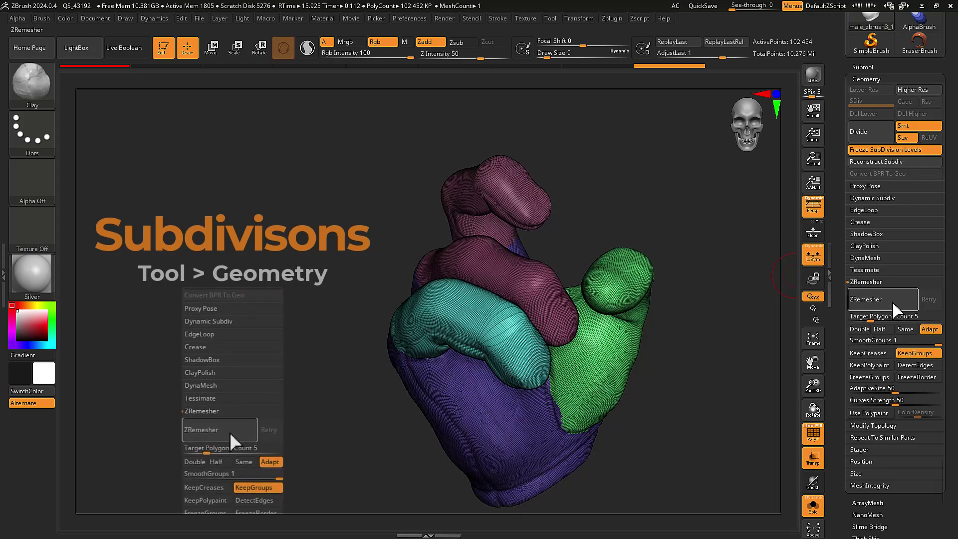
{"action": "left_click", "coordinate": [893, 306]}
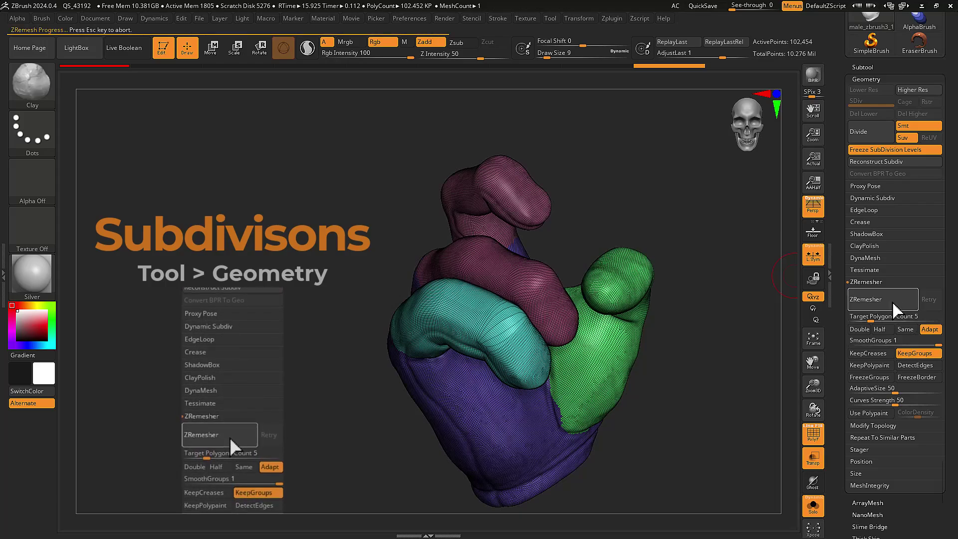
- Unfreeze to rebuild the subdivision levels and view the hand at SDiv 1
{"action": "left_click", "coordinate": [888, 152]}
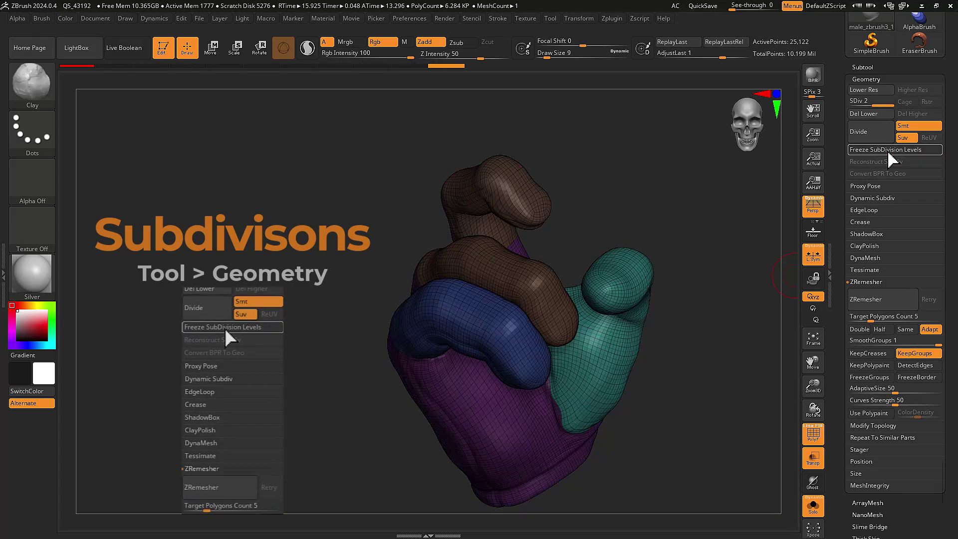
{"action": "left_click", "coordinate": [864, 90]}
{"action": "key", "text": "shift+f"}
{"action": "left_click_drag", "start_coordinate": [688, 178], "coordinate": [719, 199]}
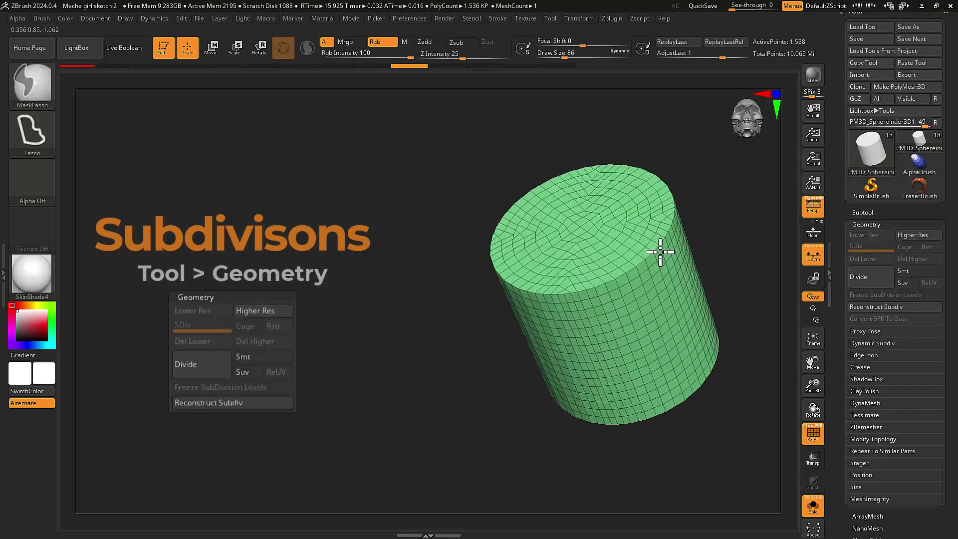
- Apply Reconstruct Subdiv four times so the cylinder's base level becomes an eight-point cube
{"action": "left_click_drag", "start_coordinate": [663, 250], "coordinate": [677, 286]}
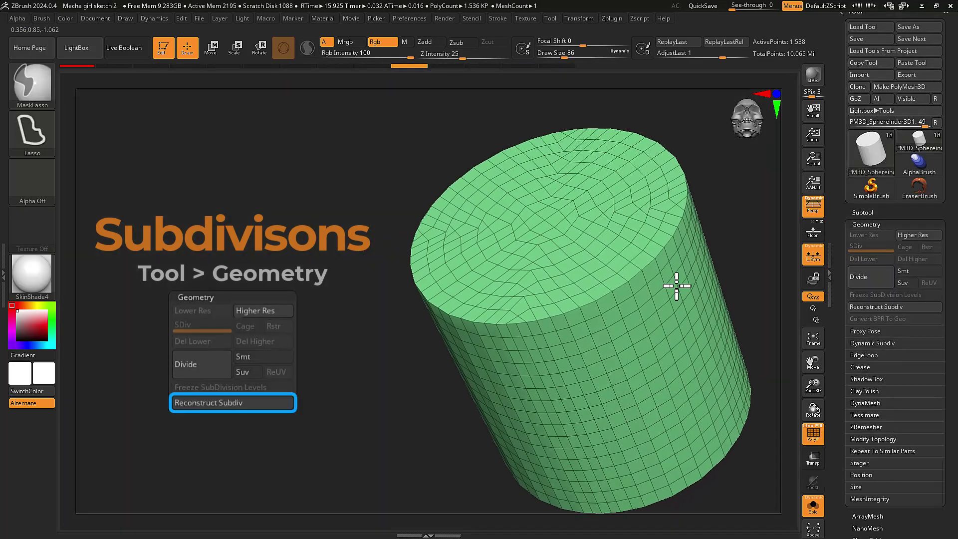
{"action": "key", "text": "ctrl"}
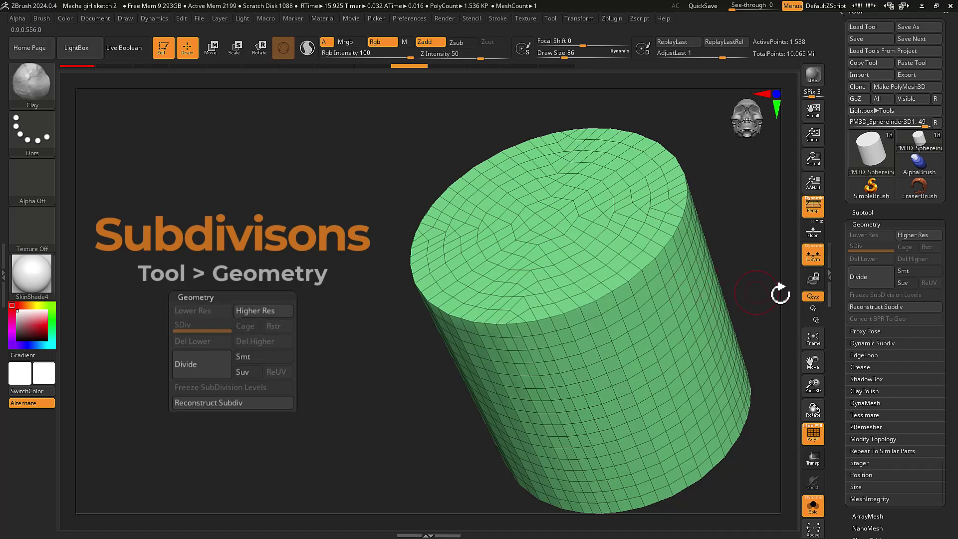
{"action": "left_click", "coordinate": [876, 308]}
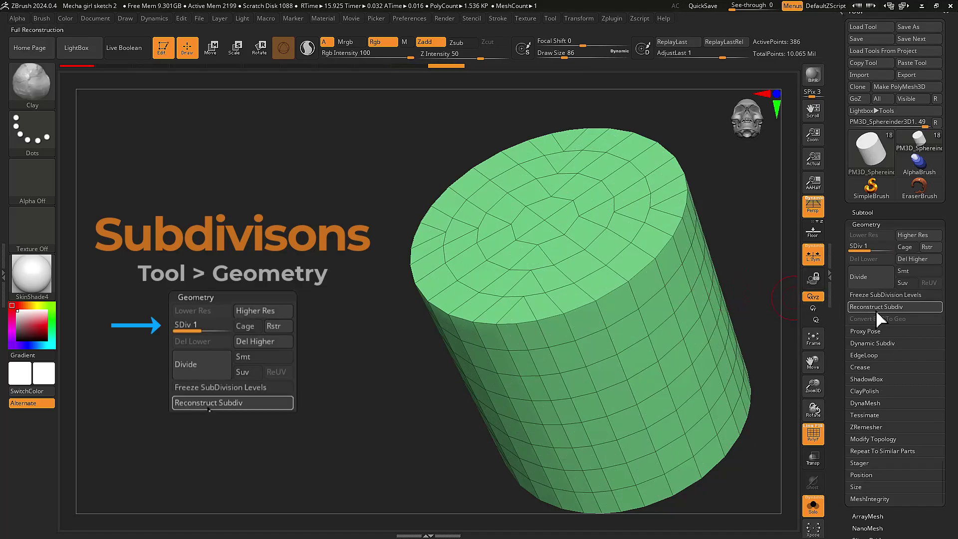
{"action": "left_click", "coordinate": [876, 309]}
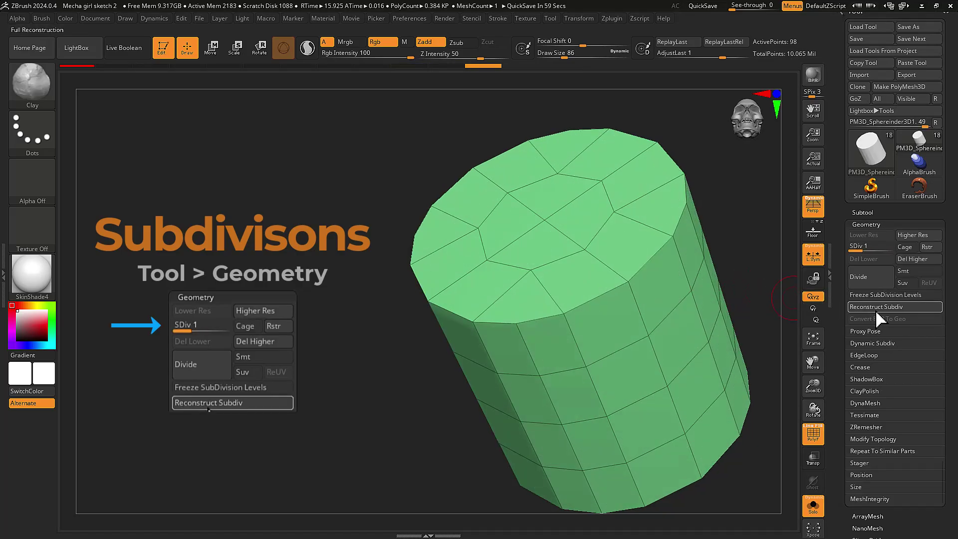
{"action": "left_click", "coordinate": [876, 308]}
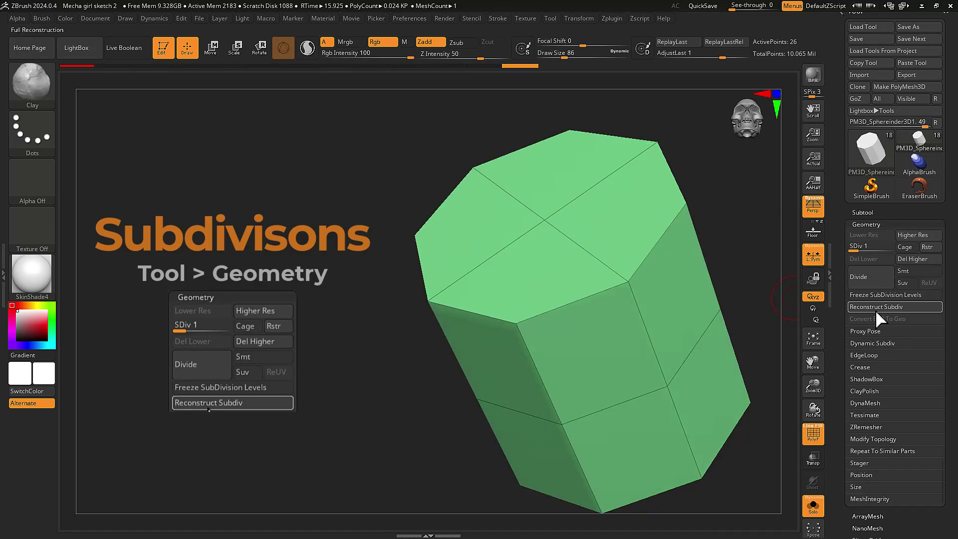
{"action": "left_click", "coordinate": [876, 308]}
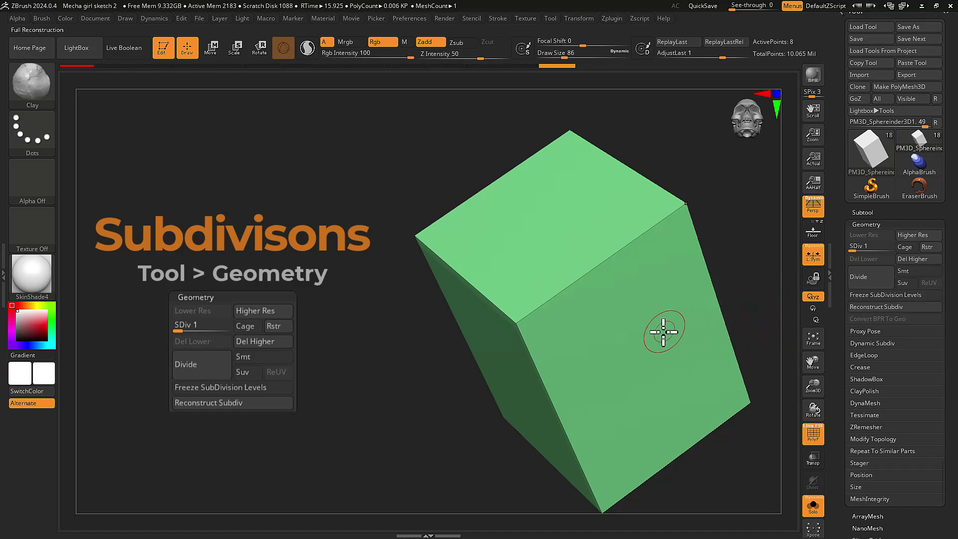
{"action": "right_click_drag", "start_coordinate": [663, 332], "coordinate": [675, 348]}
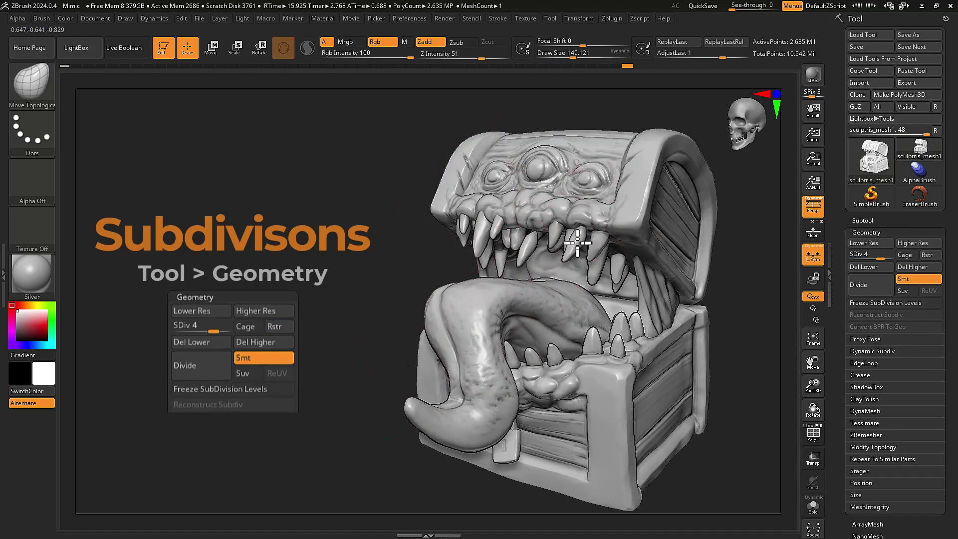
- Apply Rstr twice at SDiv 4 to rebuild the mimic chest's lower levels from its top detail
{"action": "mouse_move", "coordinate": [578, 243]}
{"action": "right_mouse_down"}
{"action": "mouse_move", "coordinate": [604, 149]}
{"action": "mouse_move", "coordinate": [694, 198]}
{"action": "right_mouse_up"}
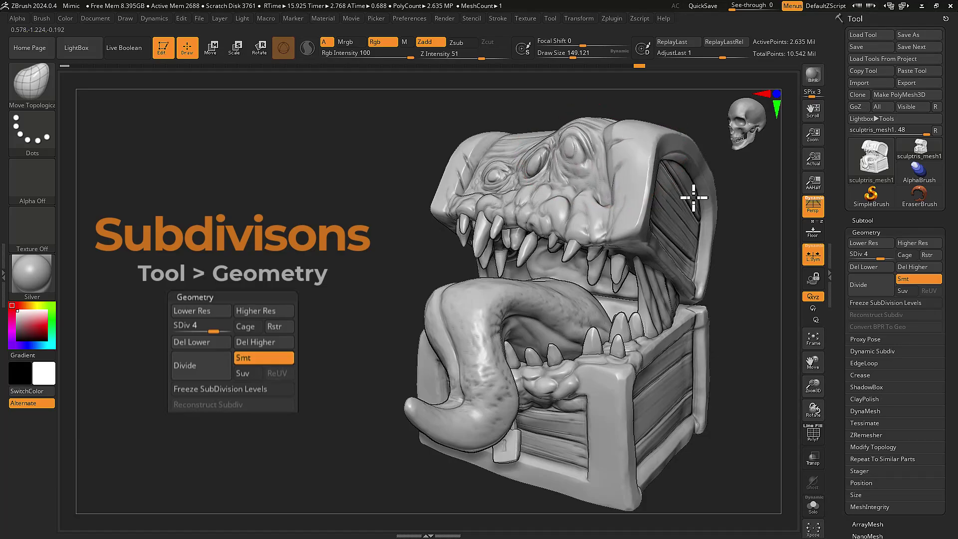
{"action": "left_click", "coordinate": [927, 255]}
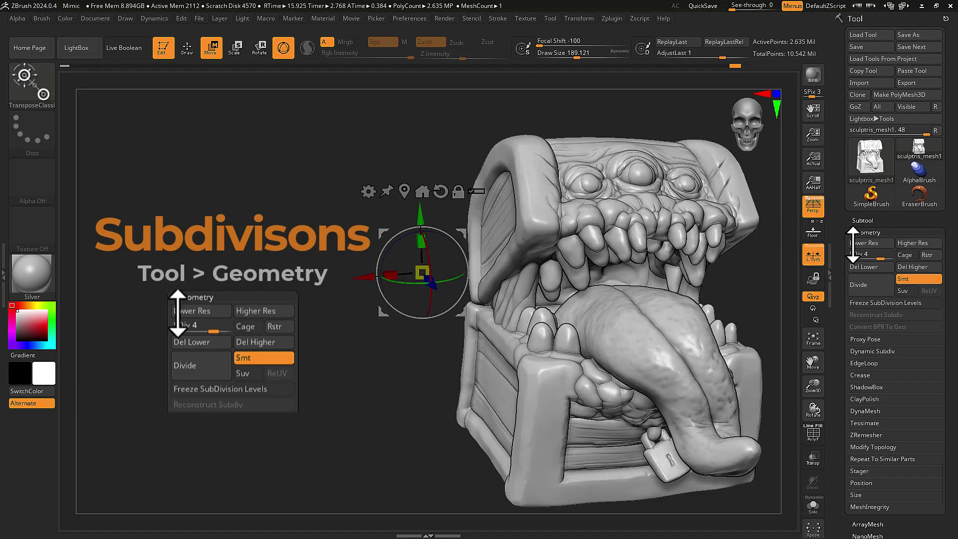
{"action": "left_click", "coordinate": [928, 255]}
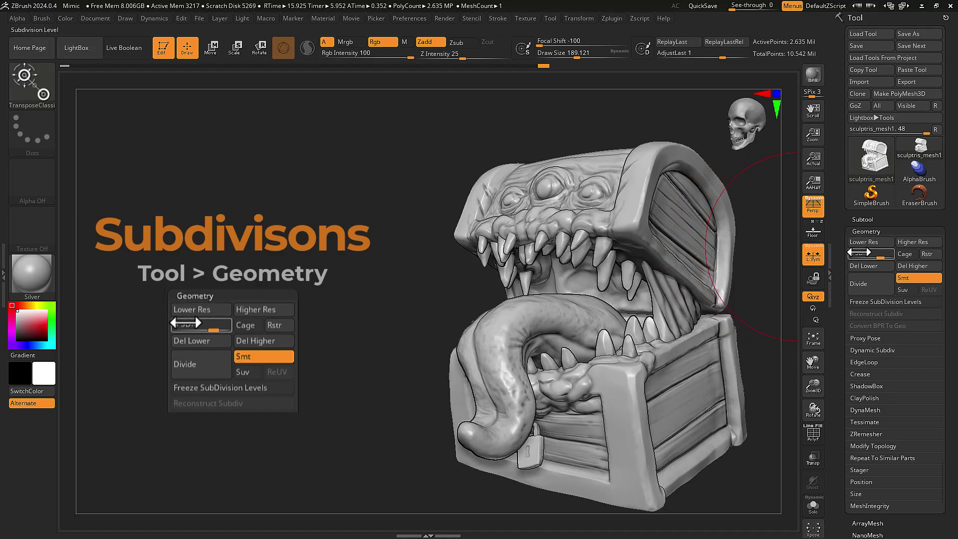
- Lower the mimic chest's SDiv slider to level 1 and view it from the front
{"action": "left_click_drag", "start_coordinate": [857, 252], "coordinate": [858, 253]}
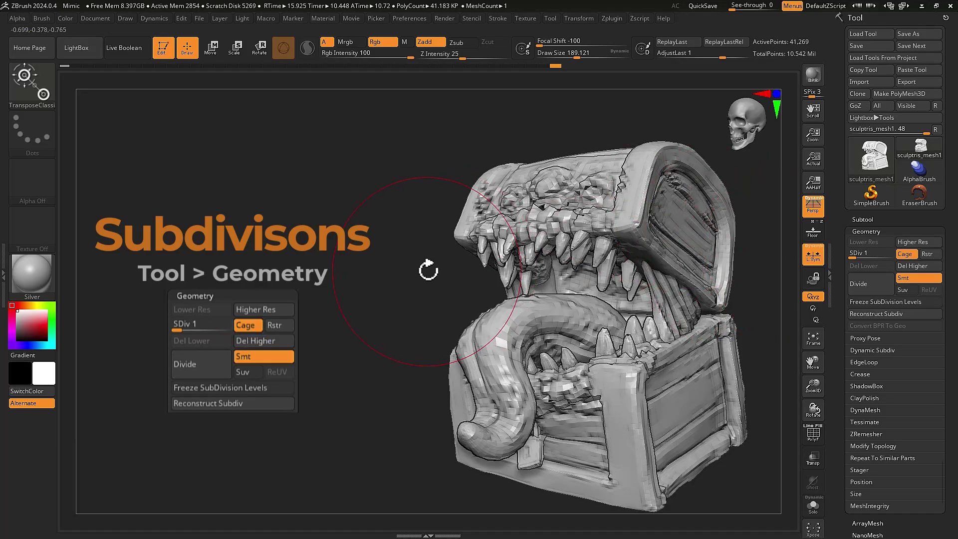
{"action": "mouse_move", "coordinate": [429, 270]}
{"action": "left_mouse_down"}
{"action": "mouse_move", "coordinate": [445, 282]}
{"action": "mouse_move", "coordinate": [444, 274]}
{"action": "mouse_move", "coordinate": [429, 284]}
{"action": "mouse_move", "coordinate": [437, 288]}
{"action": "mouse_move", "coordinate": [429, 280]}
{"action": "left_mouse_up"}
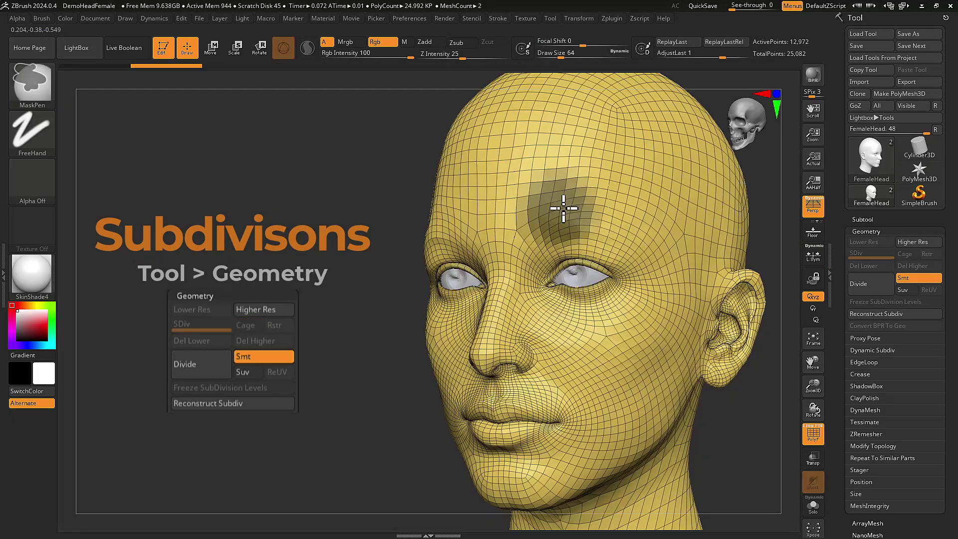
- Mask the head and invert it to free the forehead, Divide it locally, then Divide the head to level 2
{"action": "mouse_move", "coordinate": [563, 208]}
{"action": "left_mouse_down", "text": "ctrl"}
{"action": "mouse_move", "coordinate": [595, 203]}
{"action": "mouse_move", "coordinate": [648, 223]}
{"action": "mouse_move", "coordinate": [670, 300]}
{"action": "left_mouse_up", "text": "ctrl"}
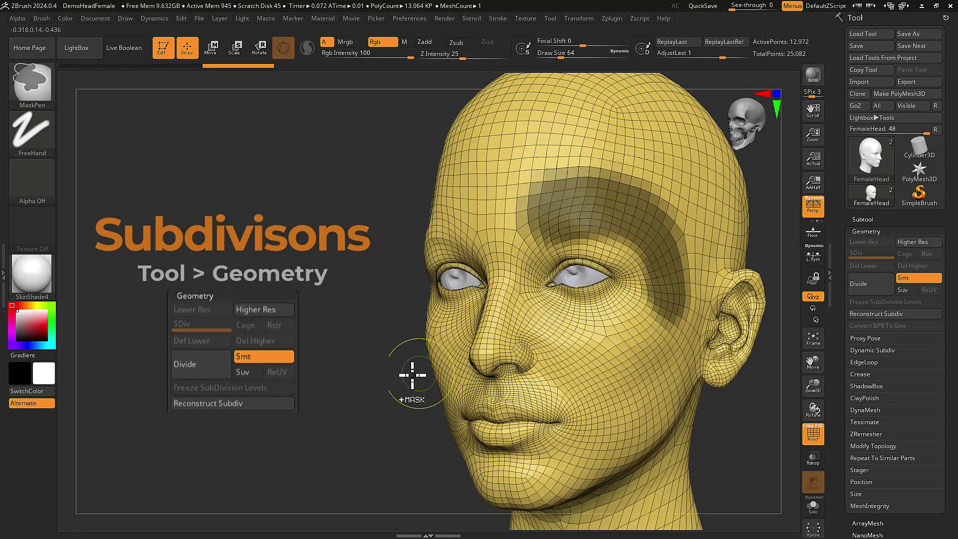
{"action": "left_click", "coordinate": [384, 386], "text": "ctrl"}
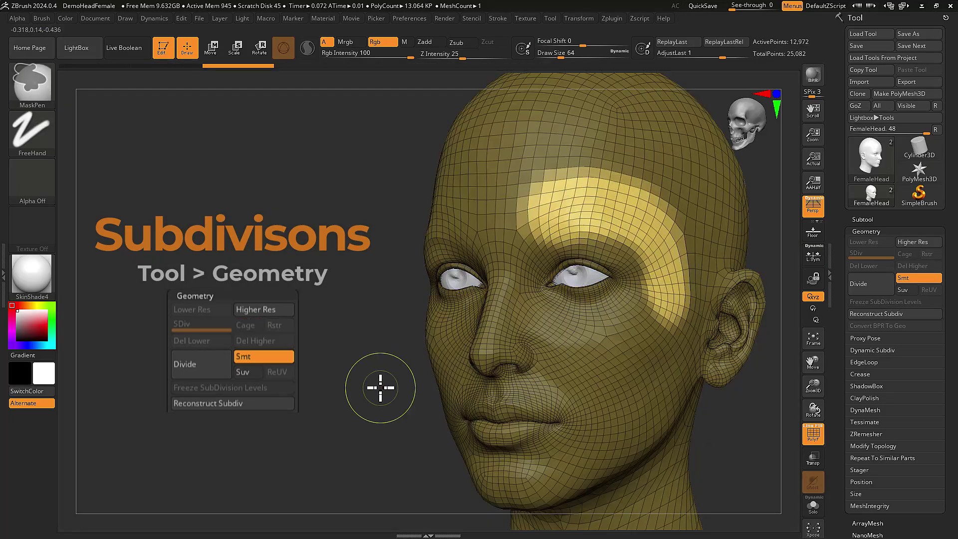
{"action": "left_click", "coordinate": [871, 291]}
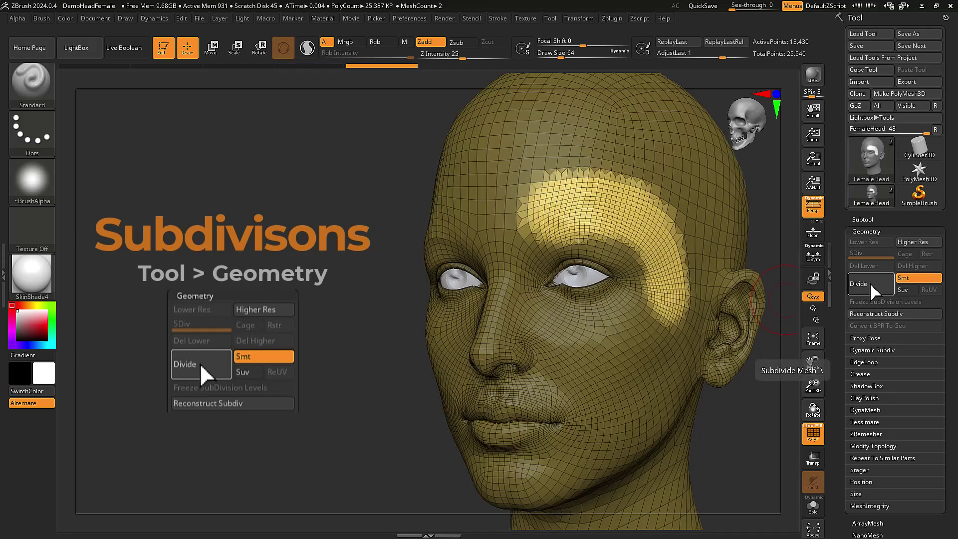
{"action": "left_click", "coordinate": [872, 290]}
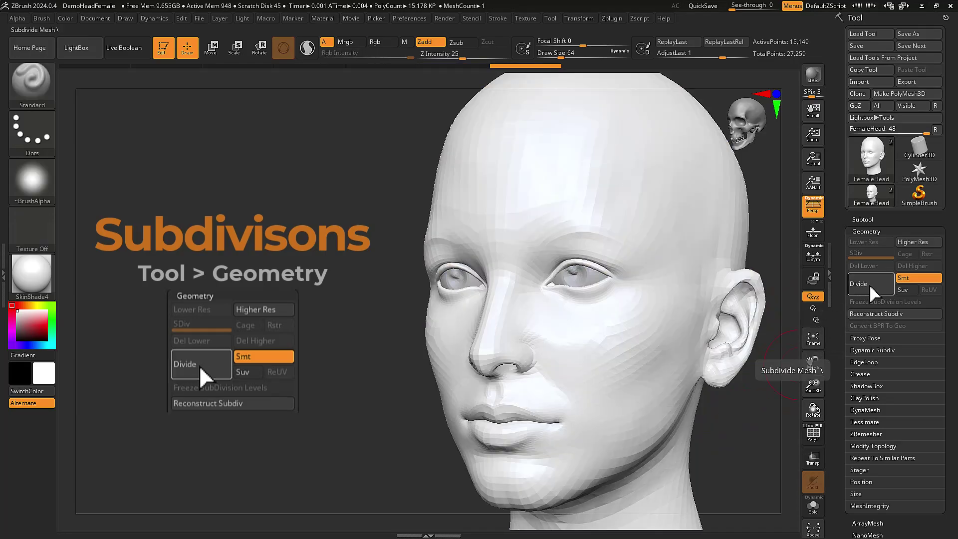
{"action": "left_click", "coordinate": [872, 291]}
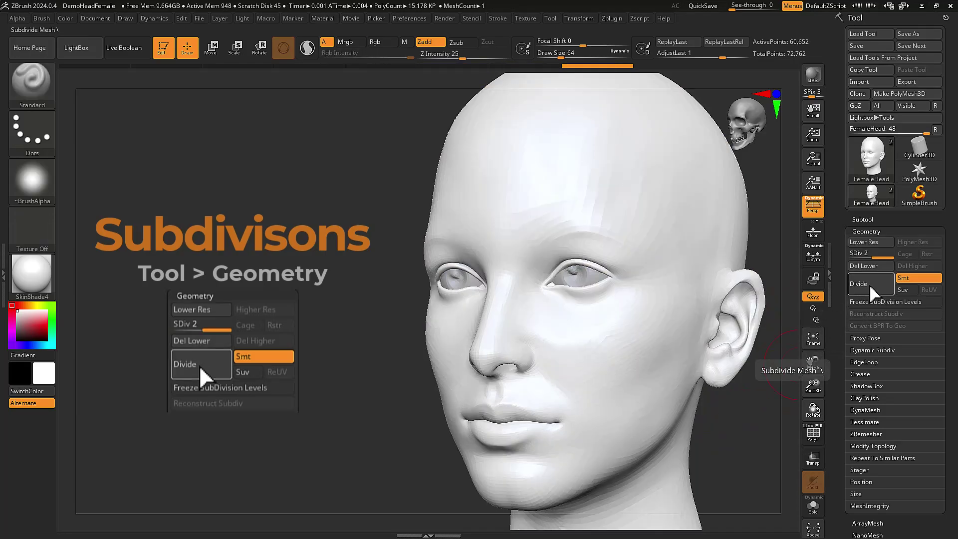